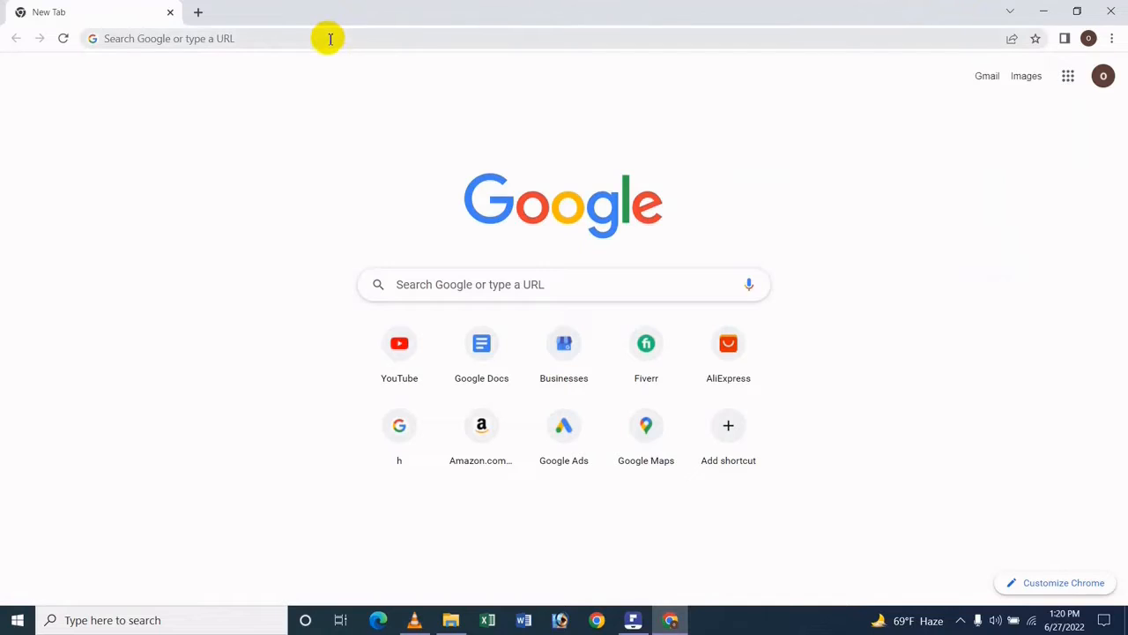
- Go to the Google Docs home page and open the recent document Digital Bangladesh
left_click(330, 38)
type("dd")
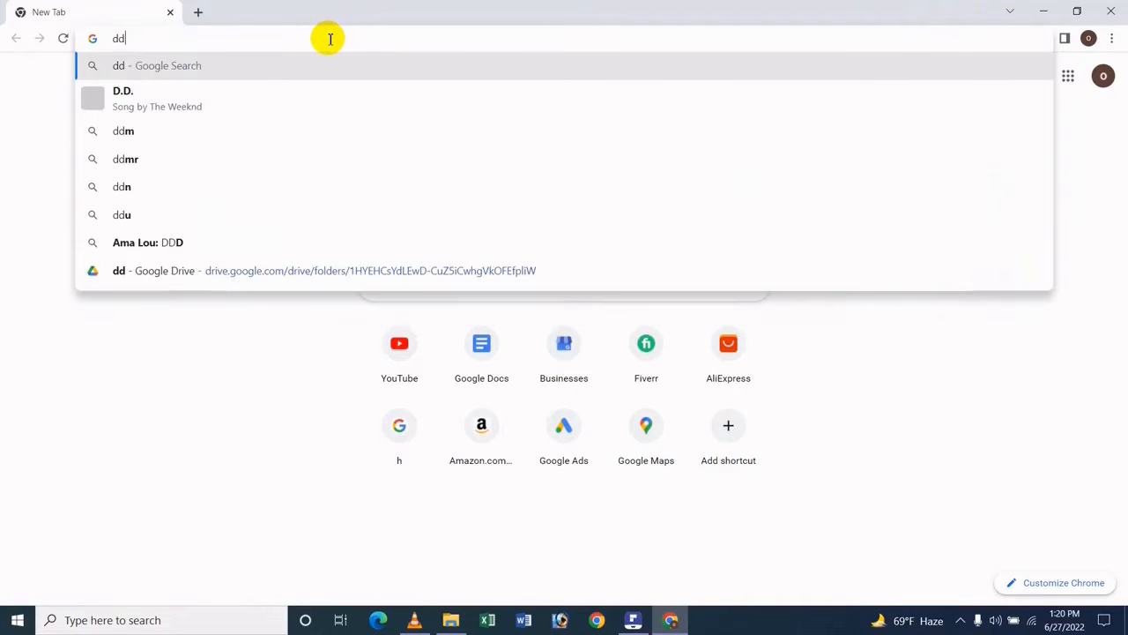
key("BackSpace")
key("BackSpace")
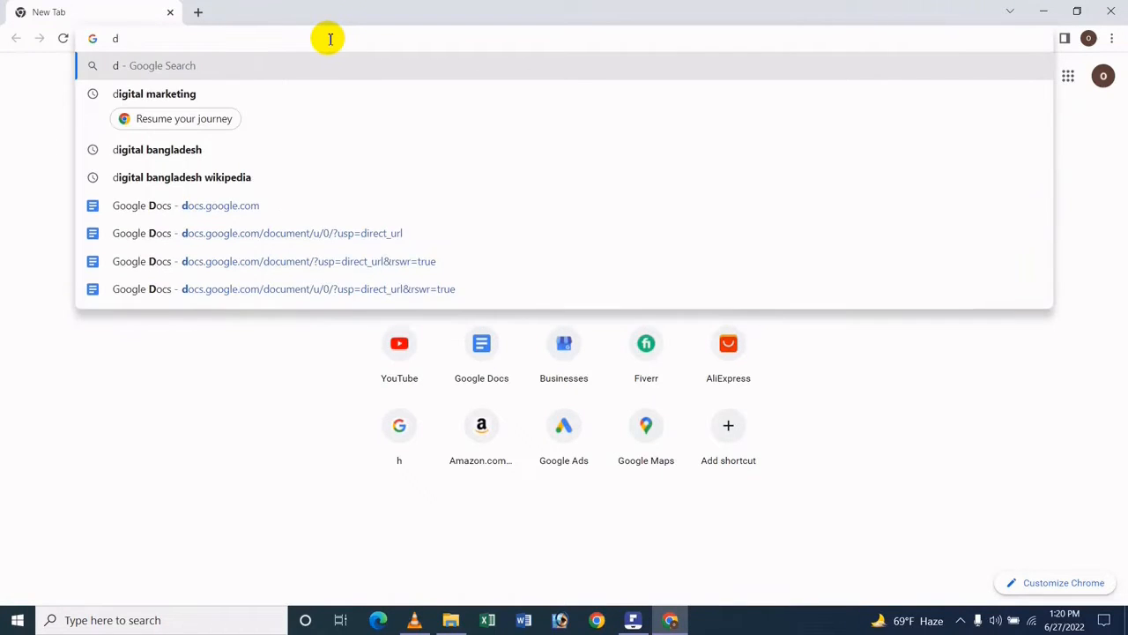
type("d")
key("Return")
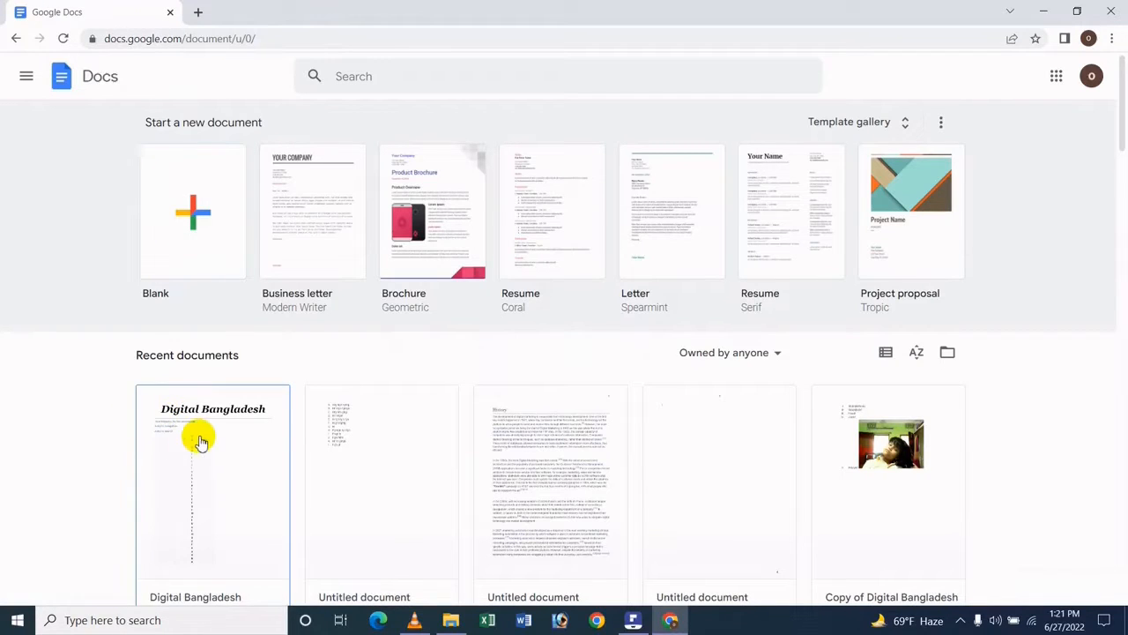
left_click(187, 439)
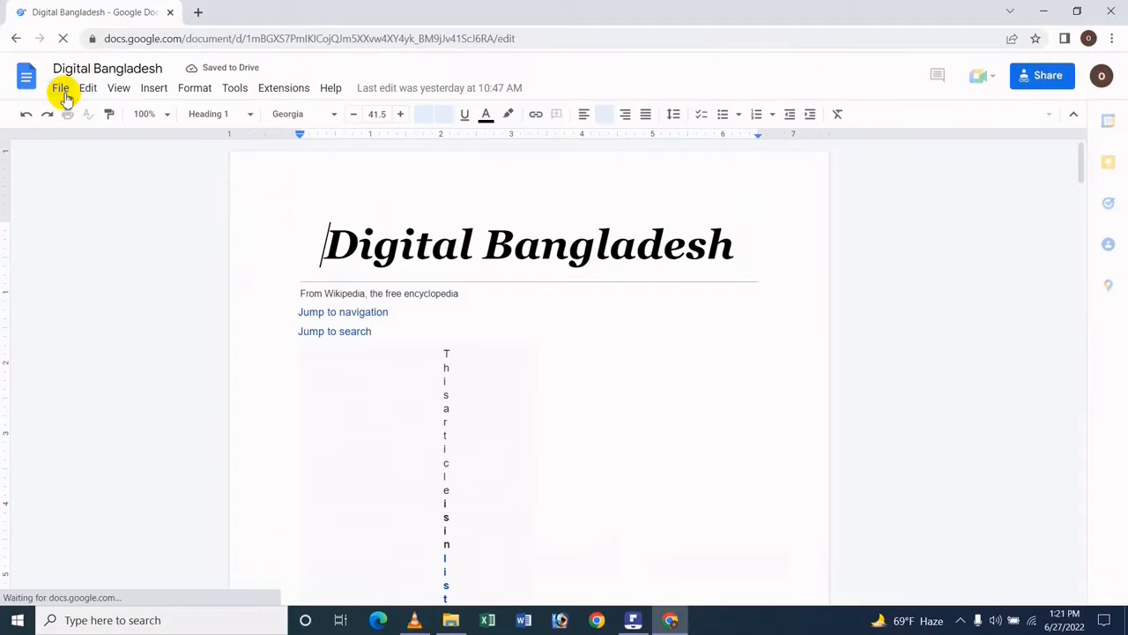
- Start emailing this file from the document and choose to send yourself a copy
left_click(62, 88)
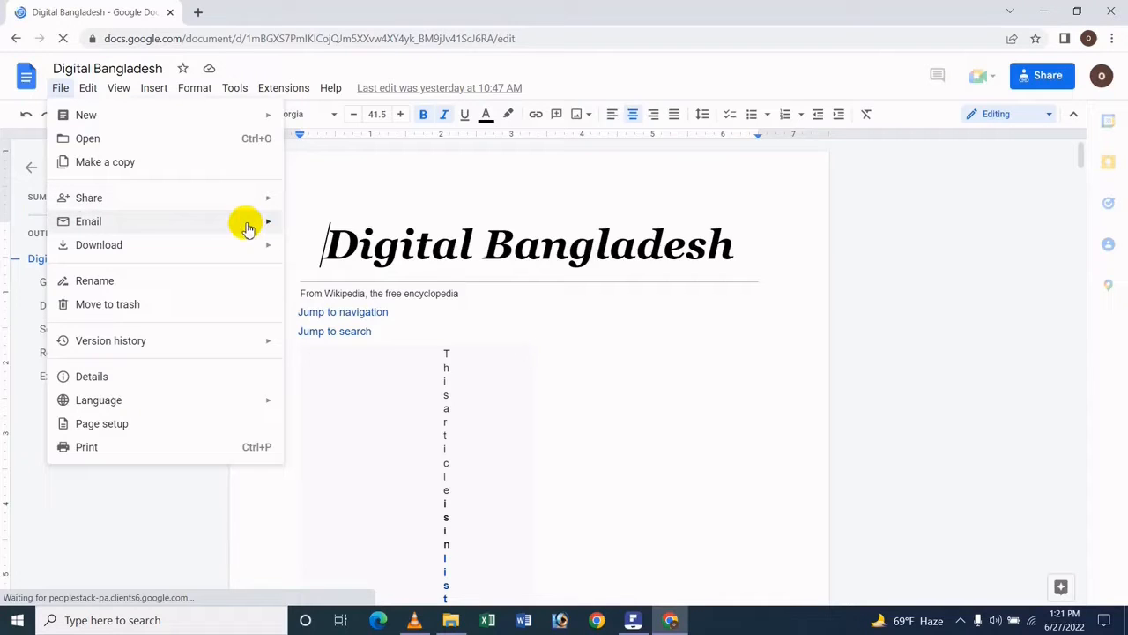
mouse_move(252, 223)
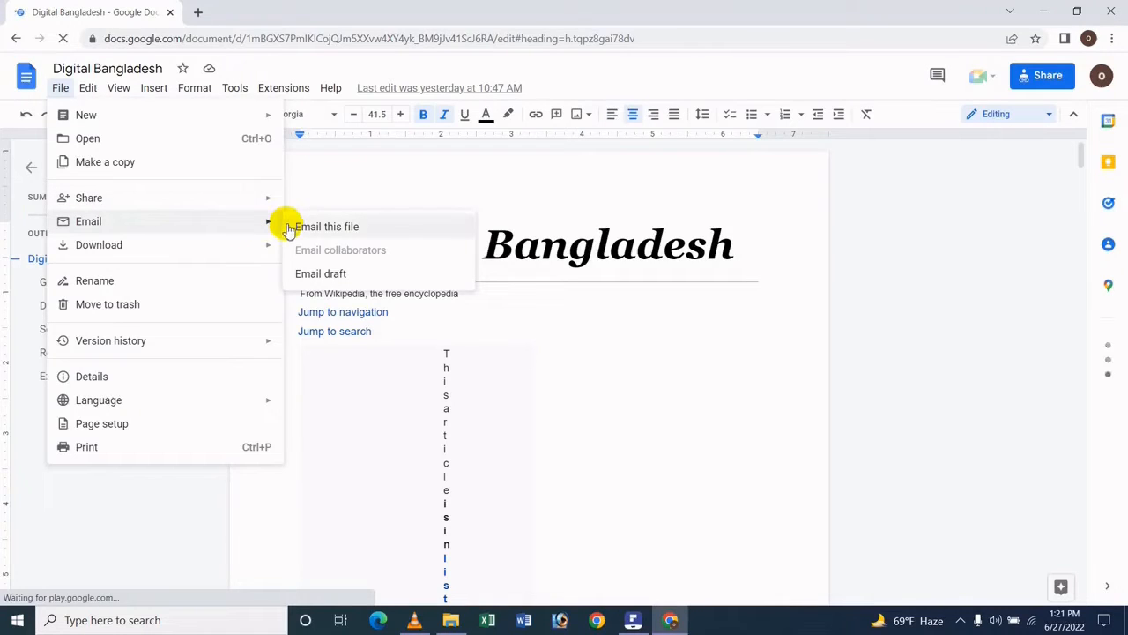
left_click(288, 228)
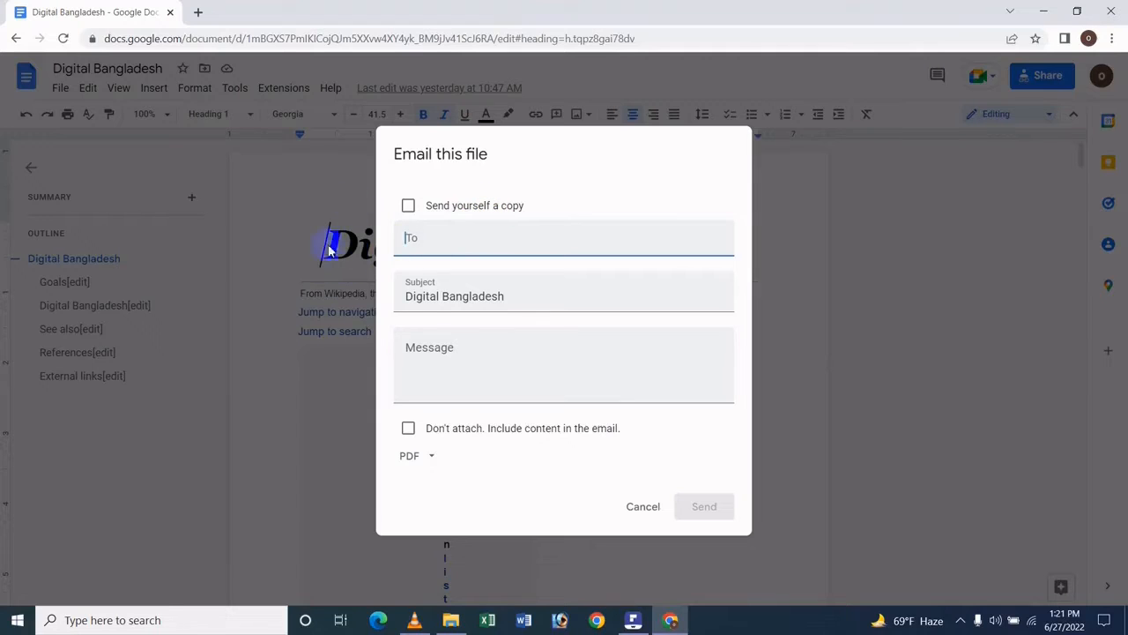
left_click(408, 205)
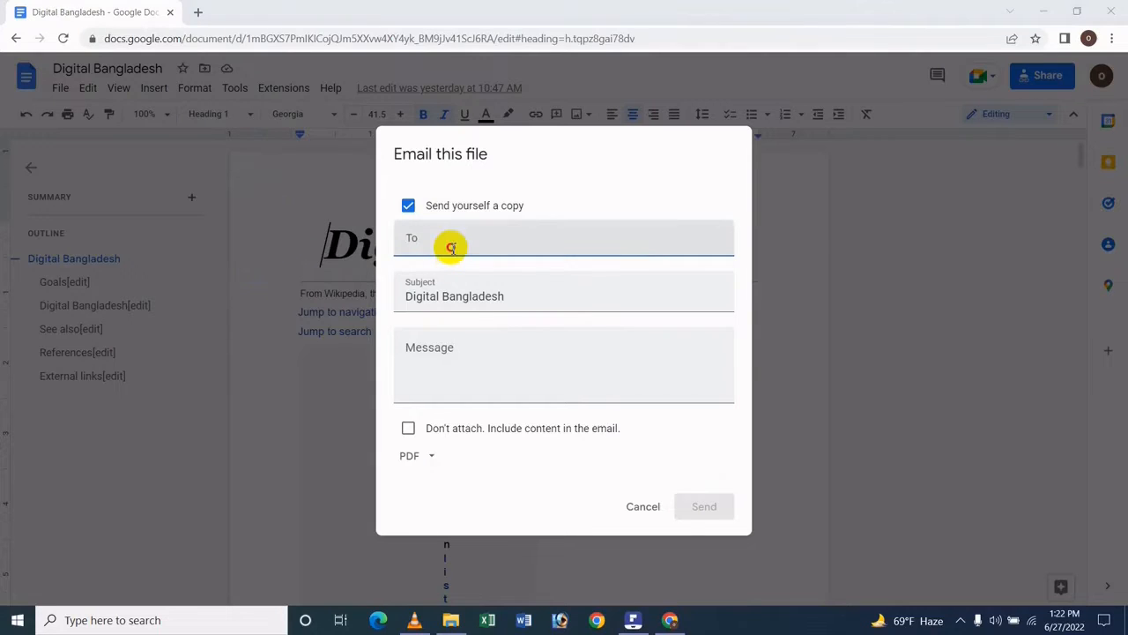
- Add the first recipient's email address to the email and accept the matching suggestion
left_click(452, 248)
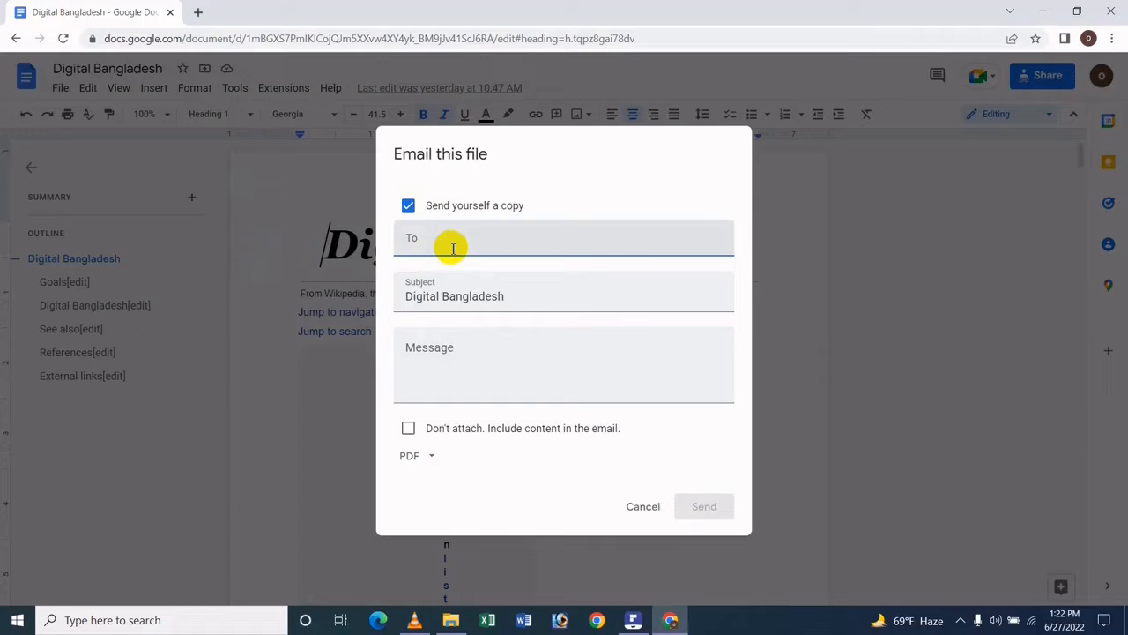
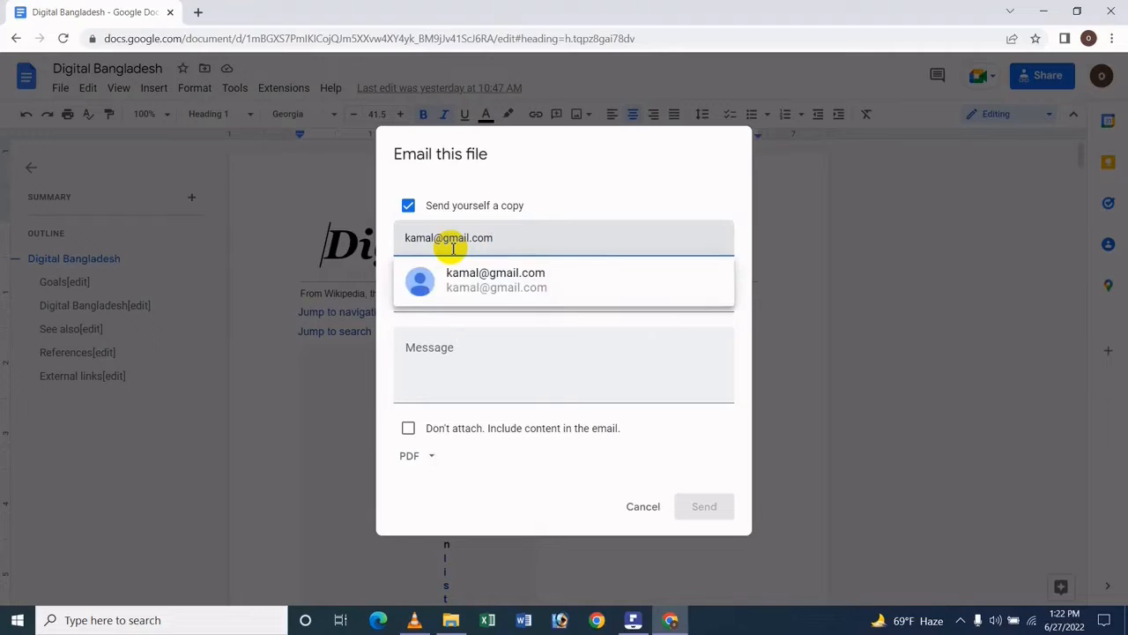
left_click(454, 280)
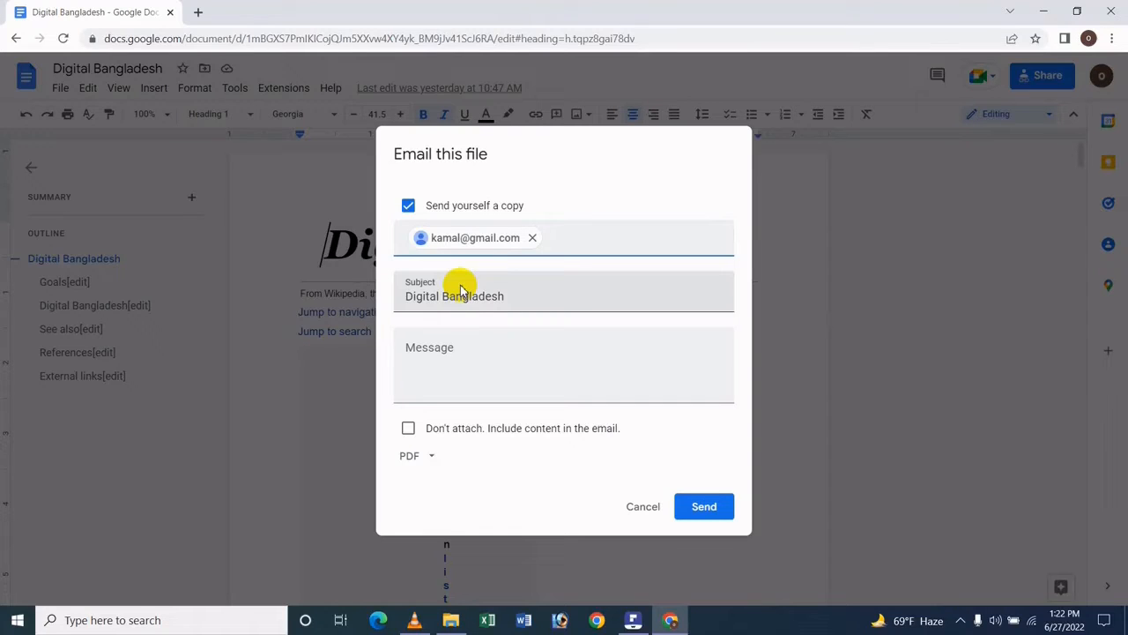
- Add a second recipient's email address alongside the first one and accept its suggestion
type("S")
key("BackSpace")
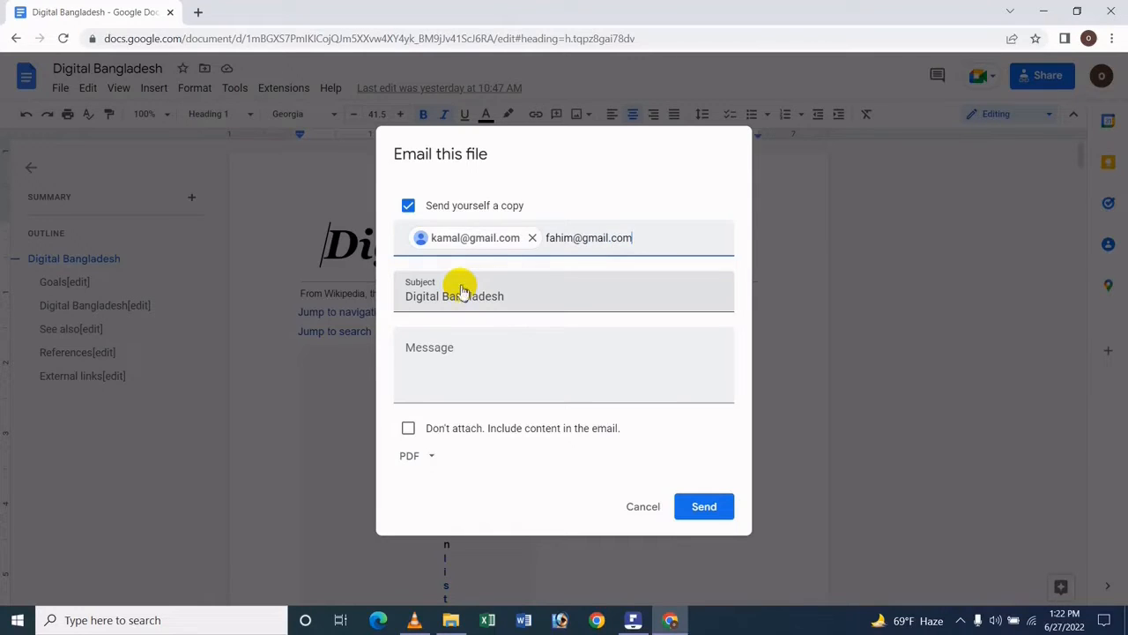
mouse_move(471, 292)
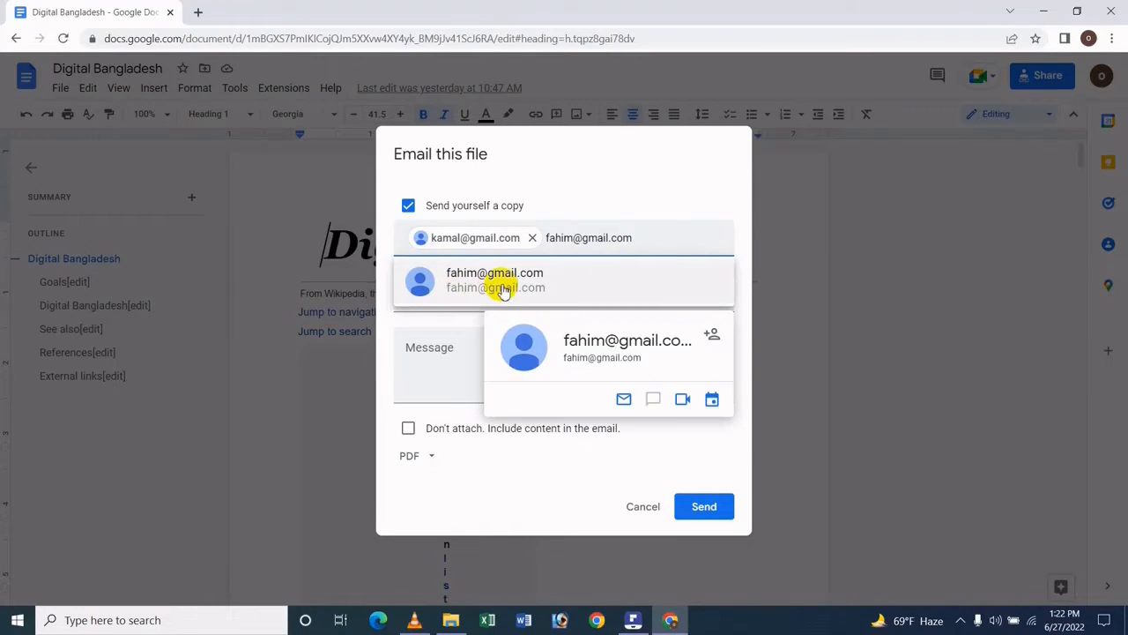
left_click(500, 280)
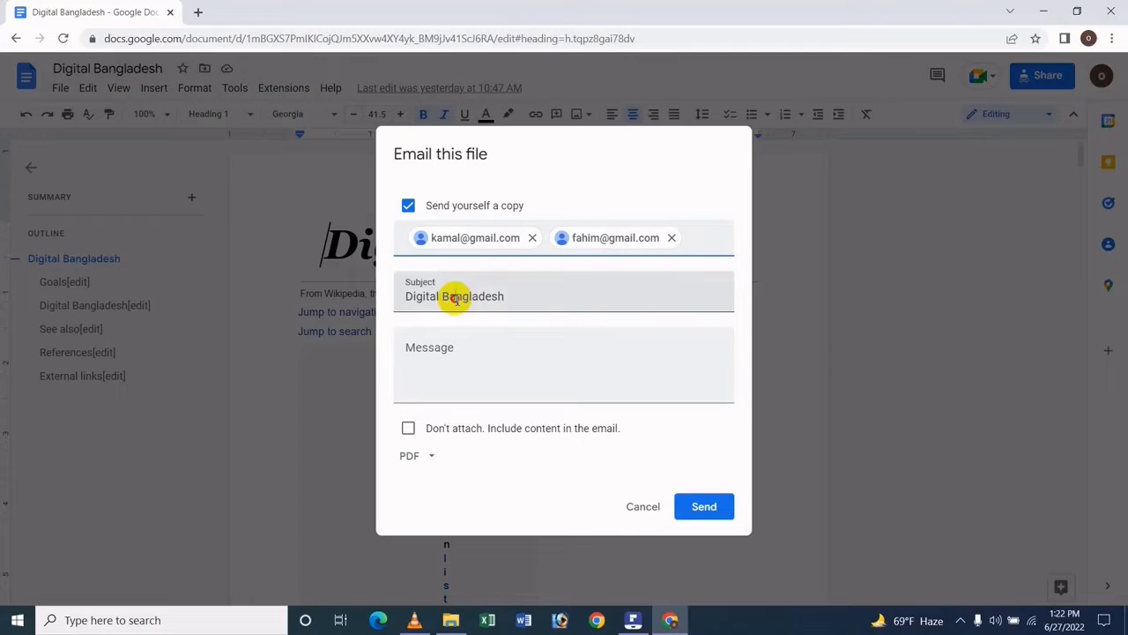
- Keep the subject Digital Bangladesh and enter the message "hi" followed by "tkmujyhfjtg" on a new line
left_click(456, 298)
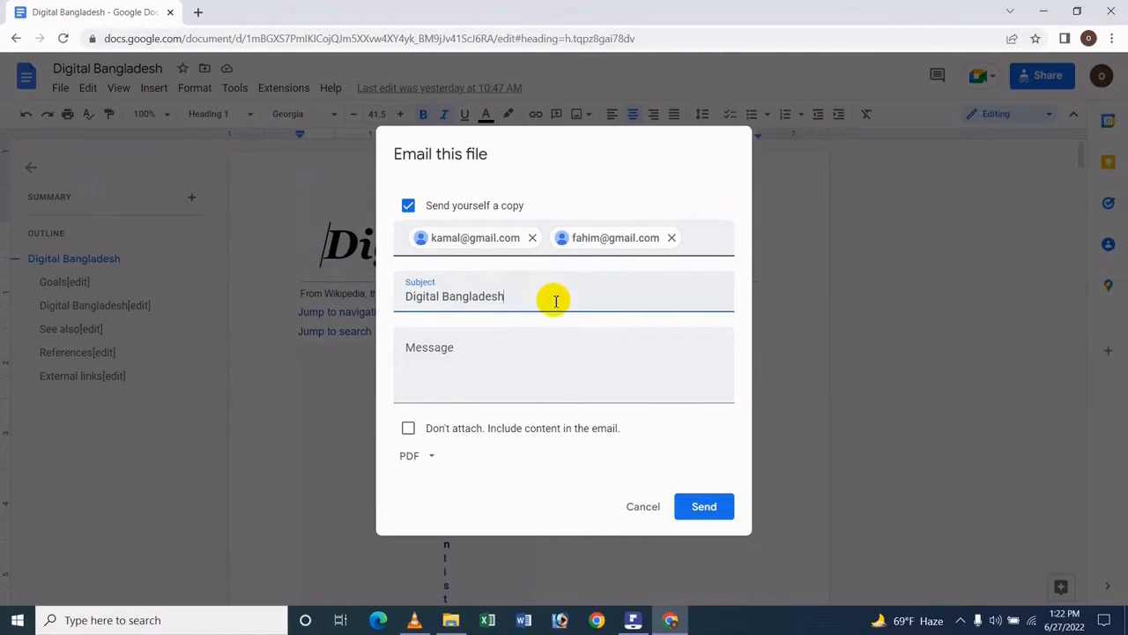
left_click(495, 371)
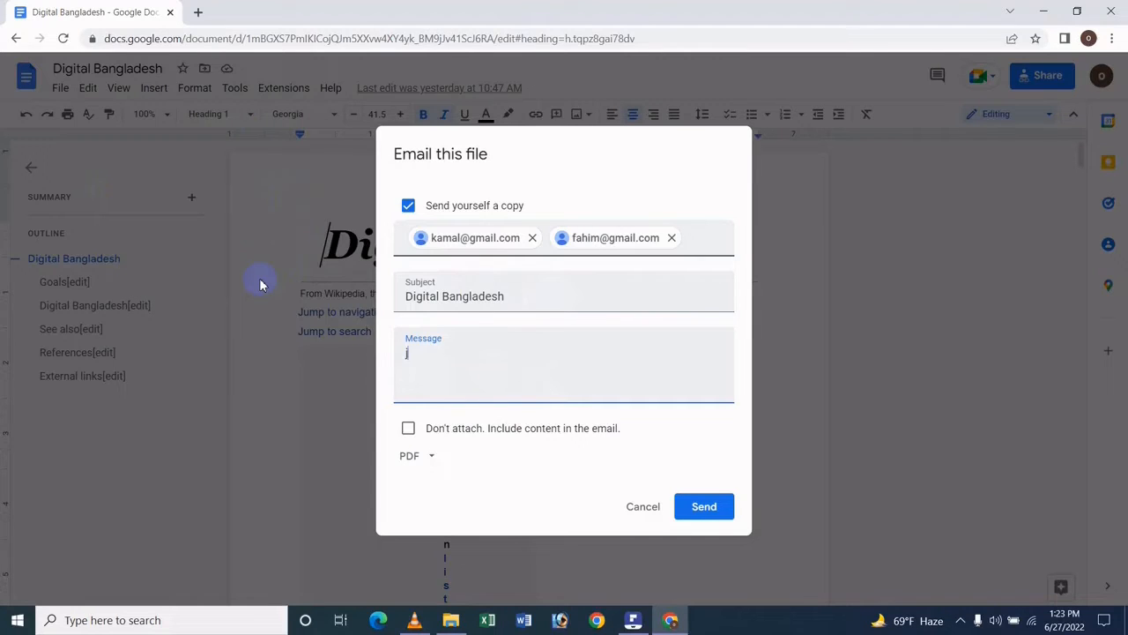
type("f")
key("BackSpace")
type("hi")
key("Return")
type("tkmujyhftg")
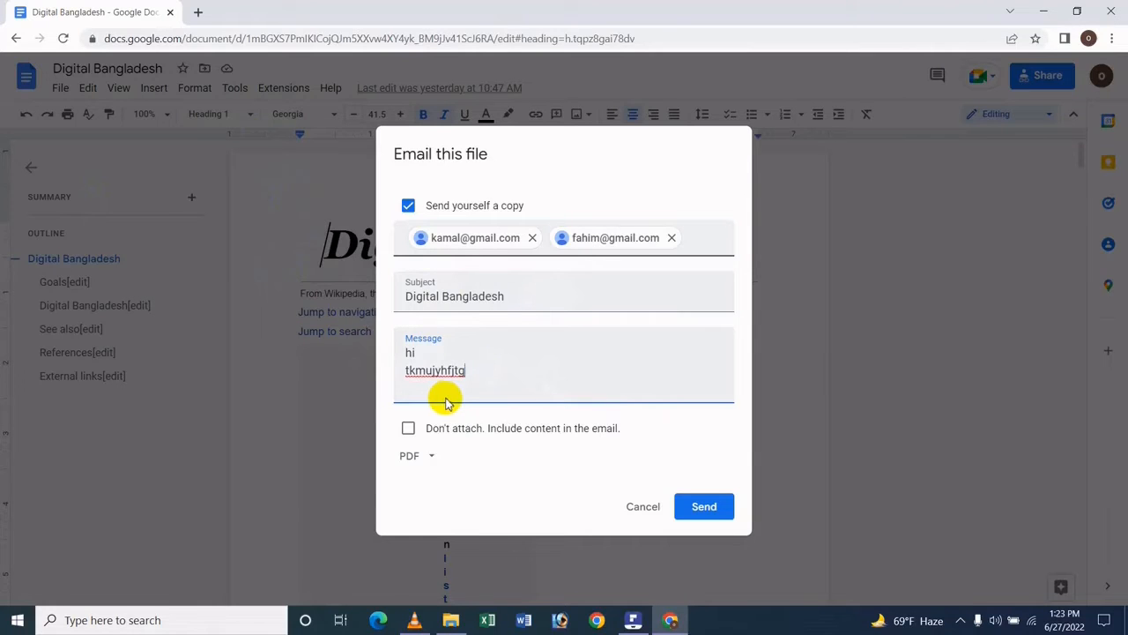
- Review the file formats offered for the attachment, keep PDF, and cancel the email
left_click(416, 457)
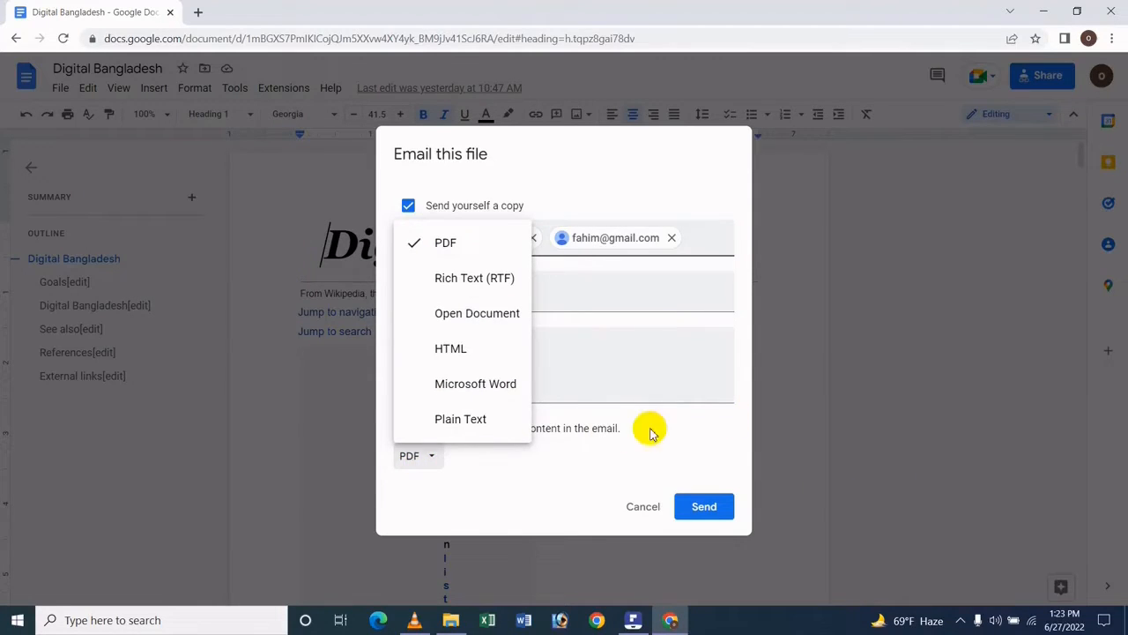
left_click(727, 458)
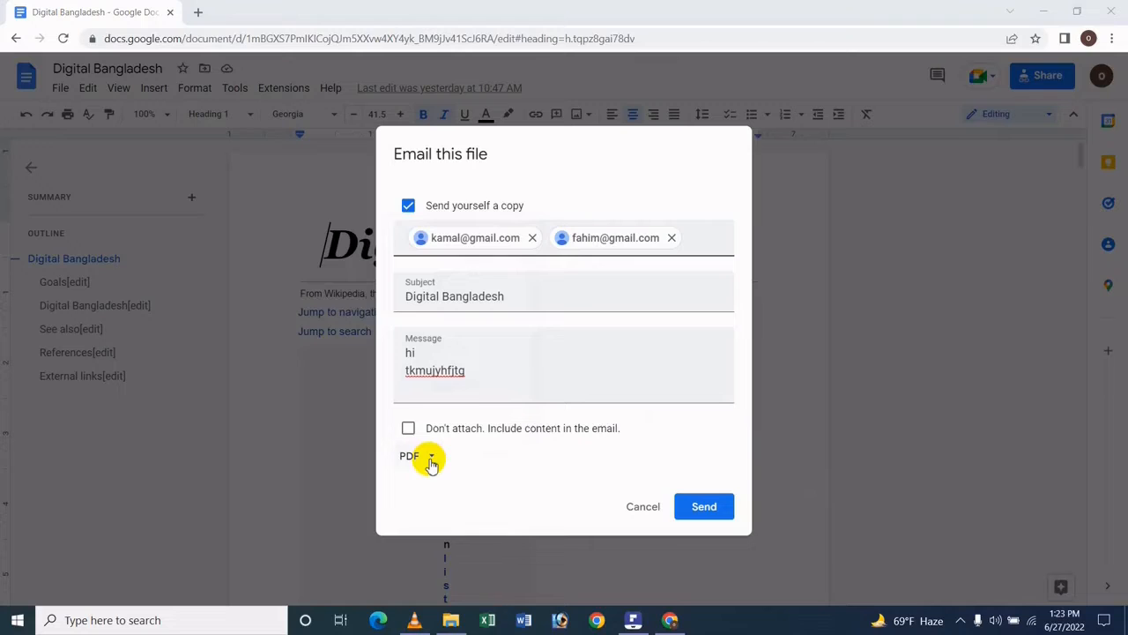
left_click(424, 456)
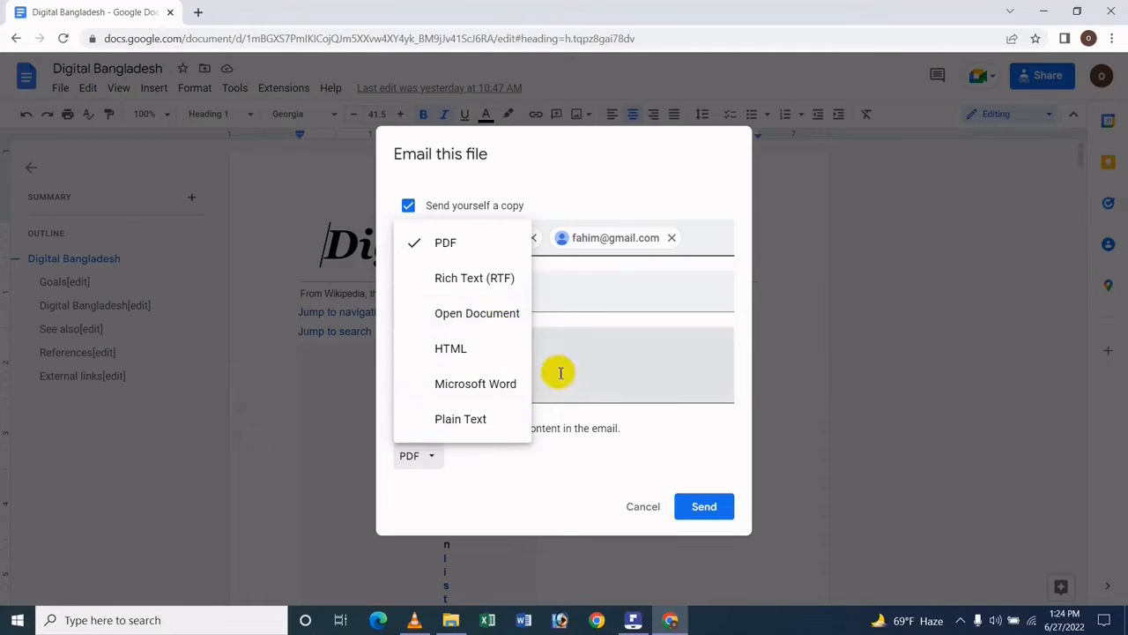
left_click(644, 474)
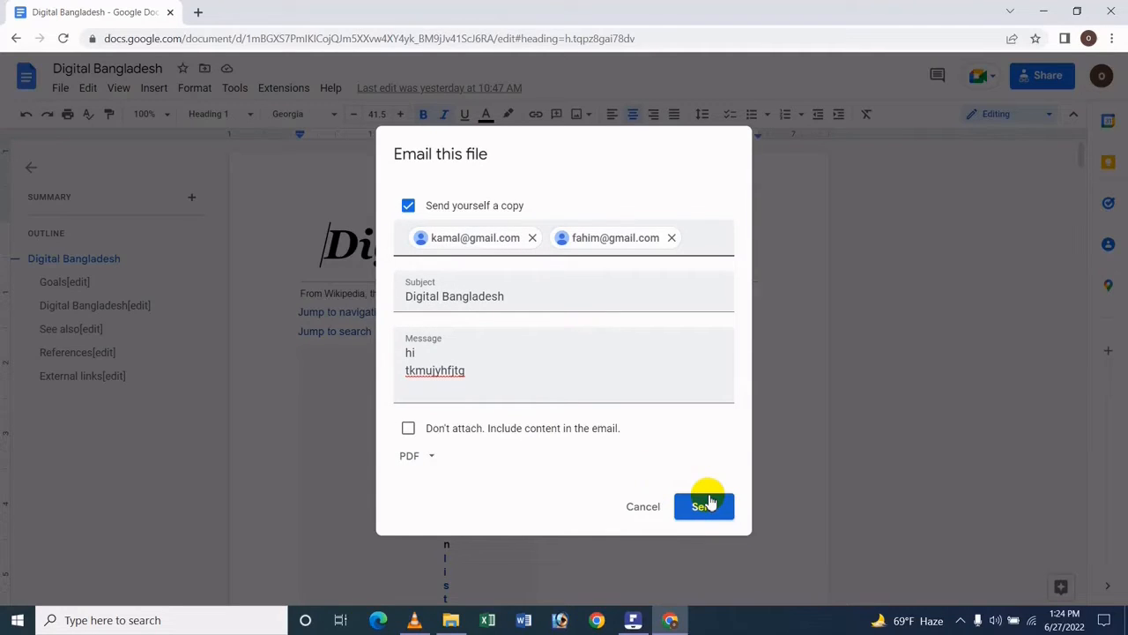
left_click(652, 509)
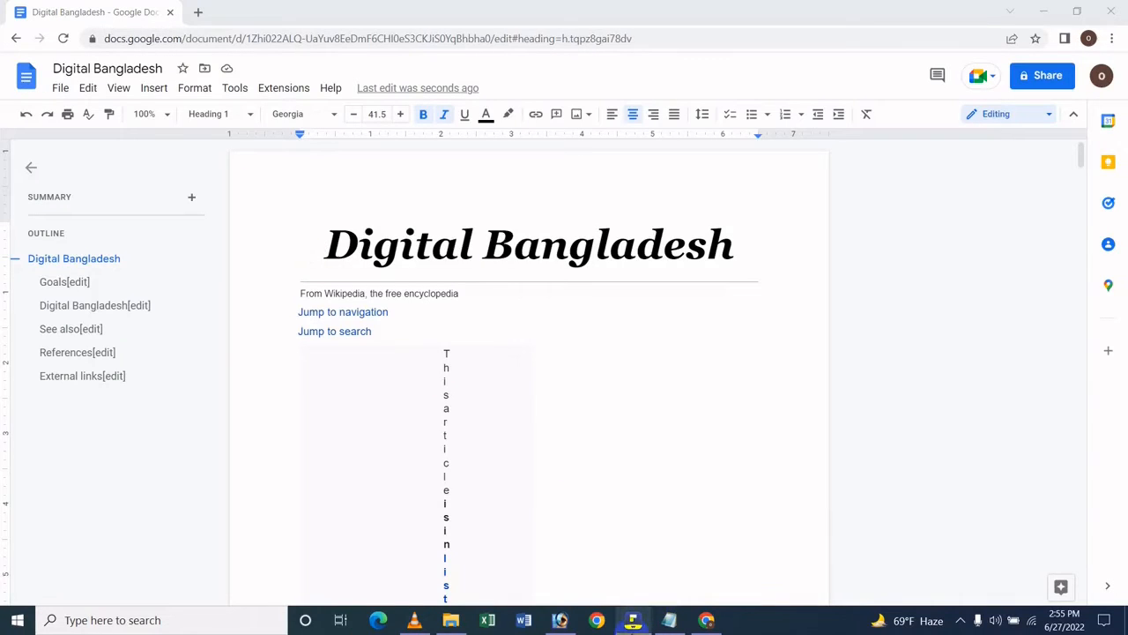
- Add blank lines below the final Silicon Bangladesh bullet at the end of the document, ending the bulleted list
mouse_move(633, 622)
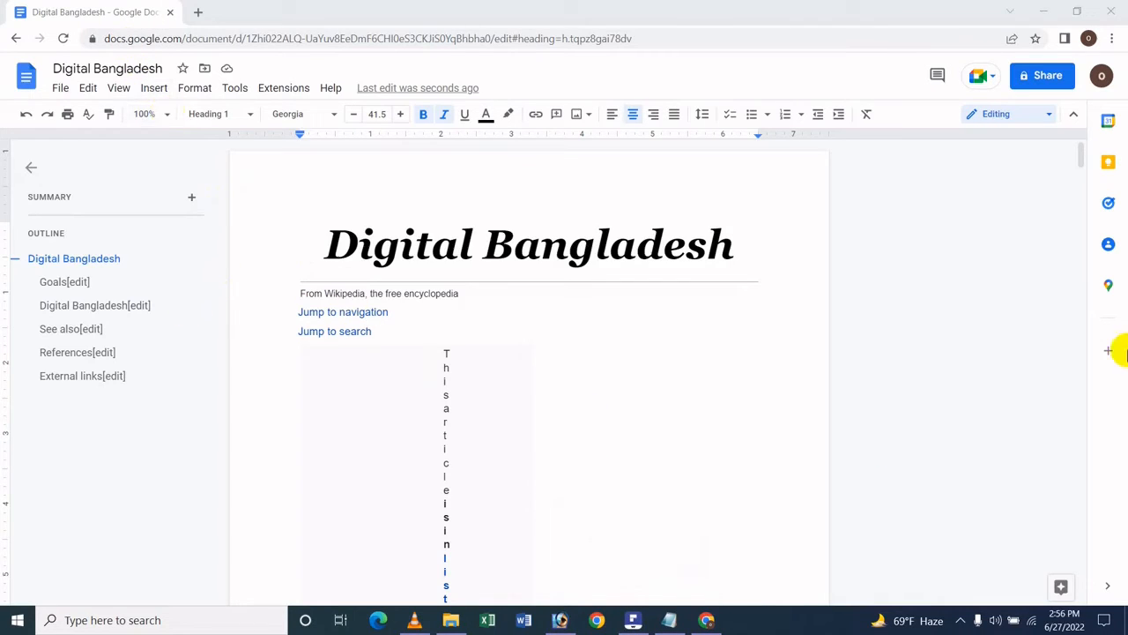
left_click_drag(1077, 158, 1062, 585)
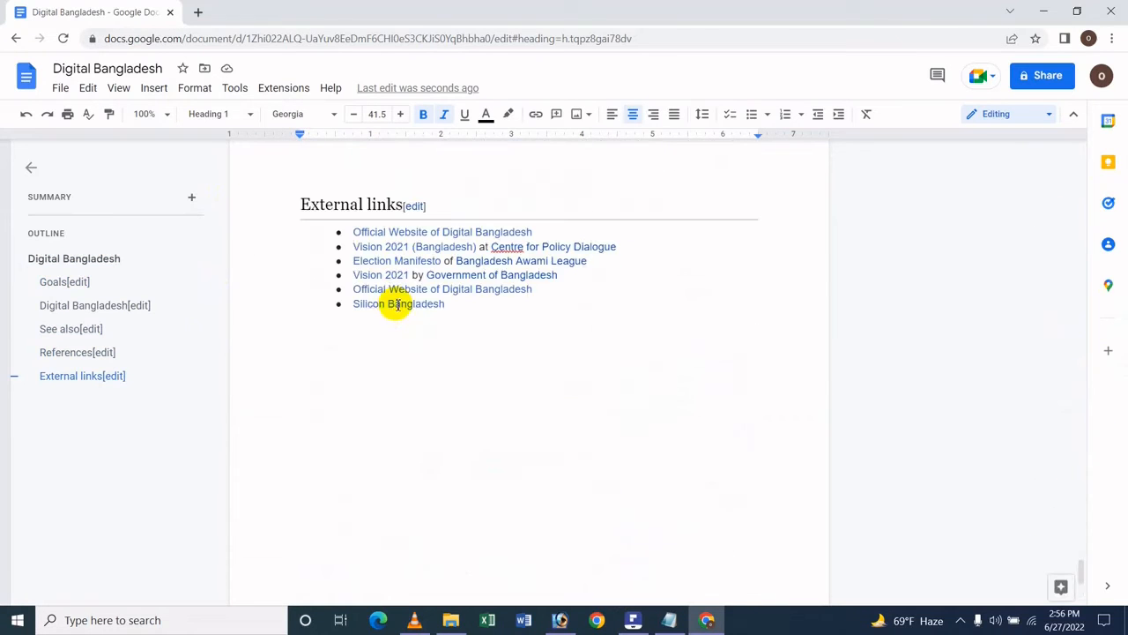
left_click(370, 303)
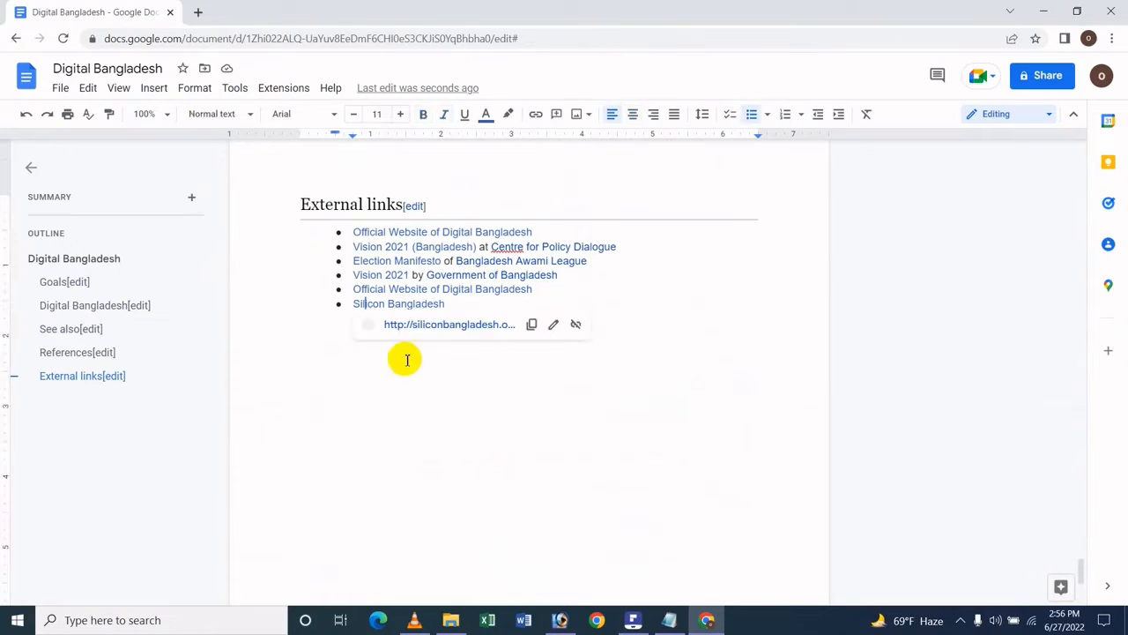
left_click(458, 304)
key("Return")
key("Return")
key("Return")
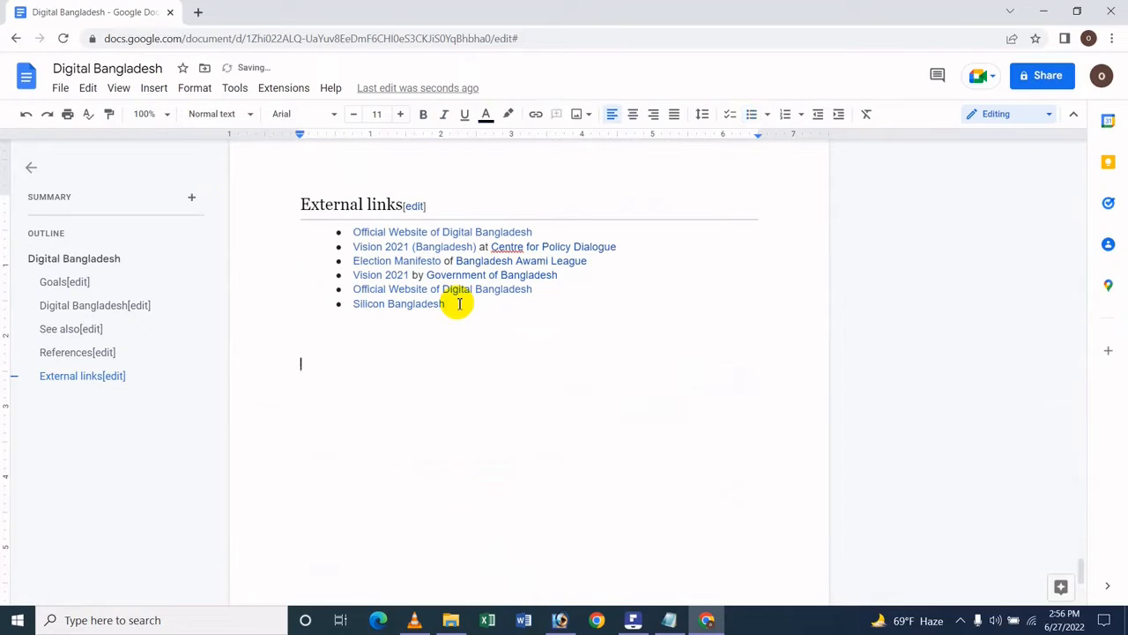
key("Return")
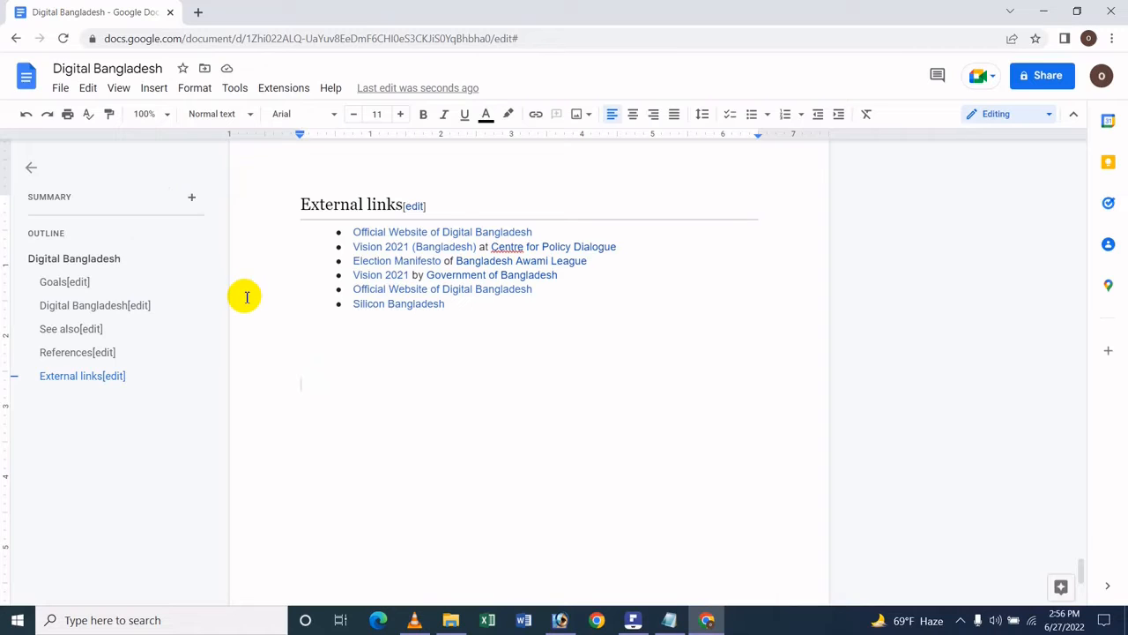
- Insert an email draft block on the blank line below the External links list
left_click(63, 88)
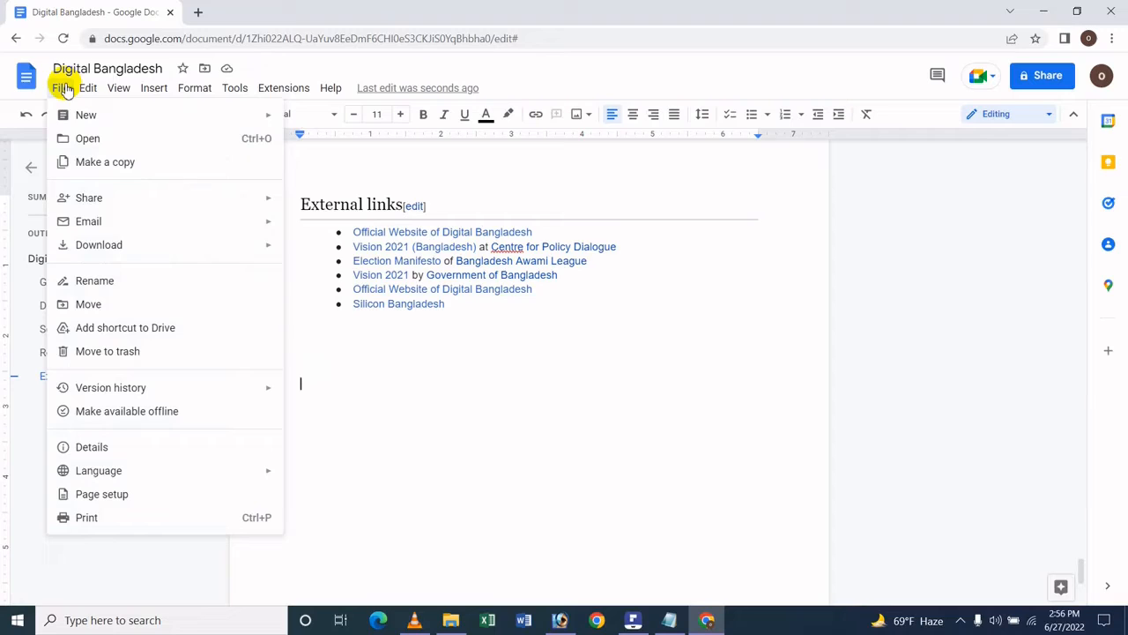
mouse_move(270, 230)
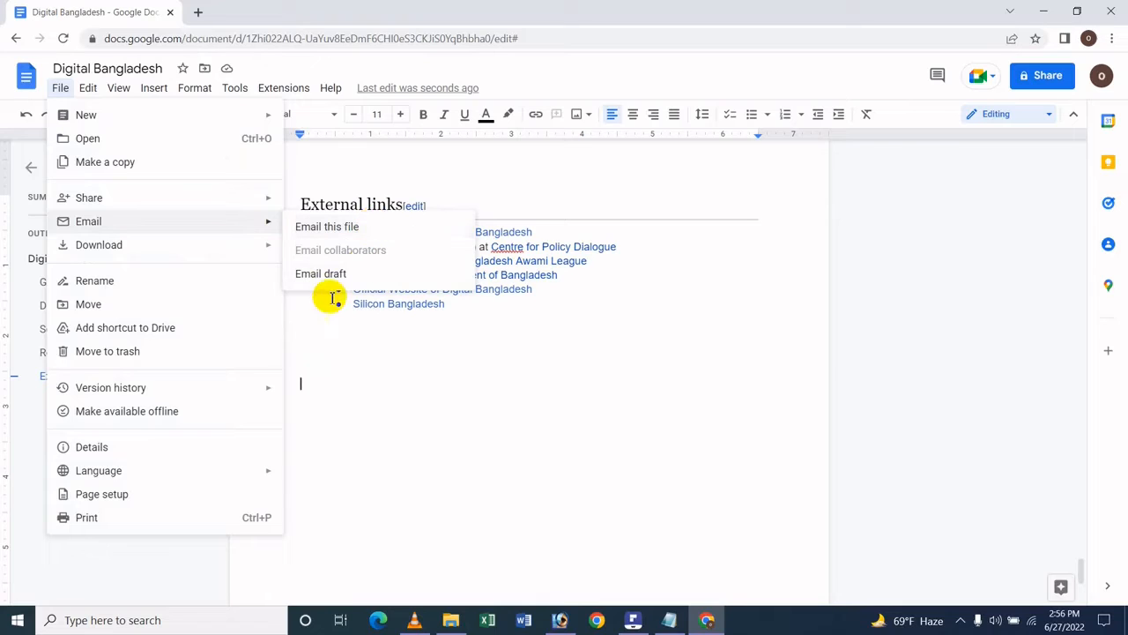
left_click(339, 269)
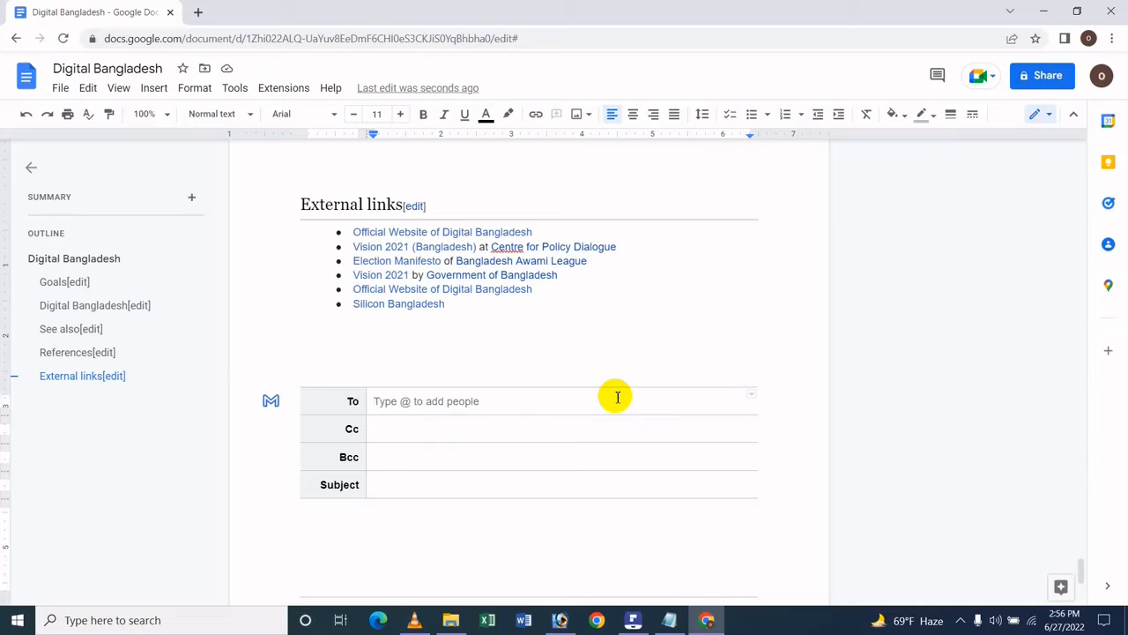
- Copy the upper line of email addresses from the open Notepad file and paste it into the email draft's To field
left_click(669, 619)
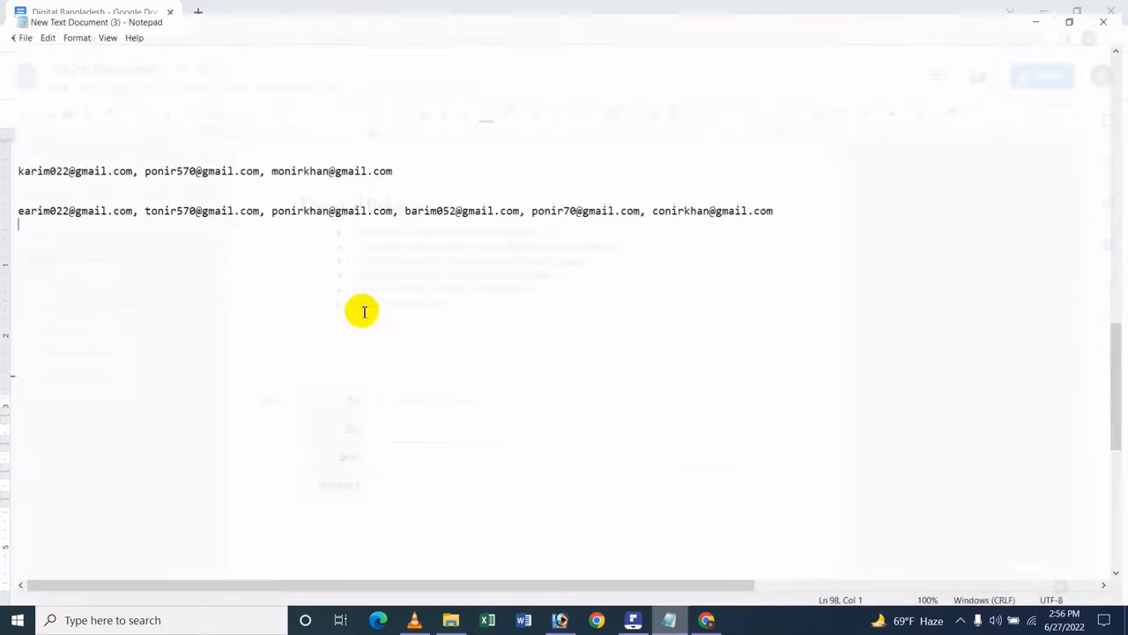
left_click(132, 162)
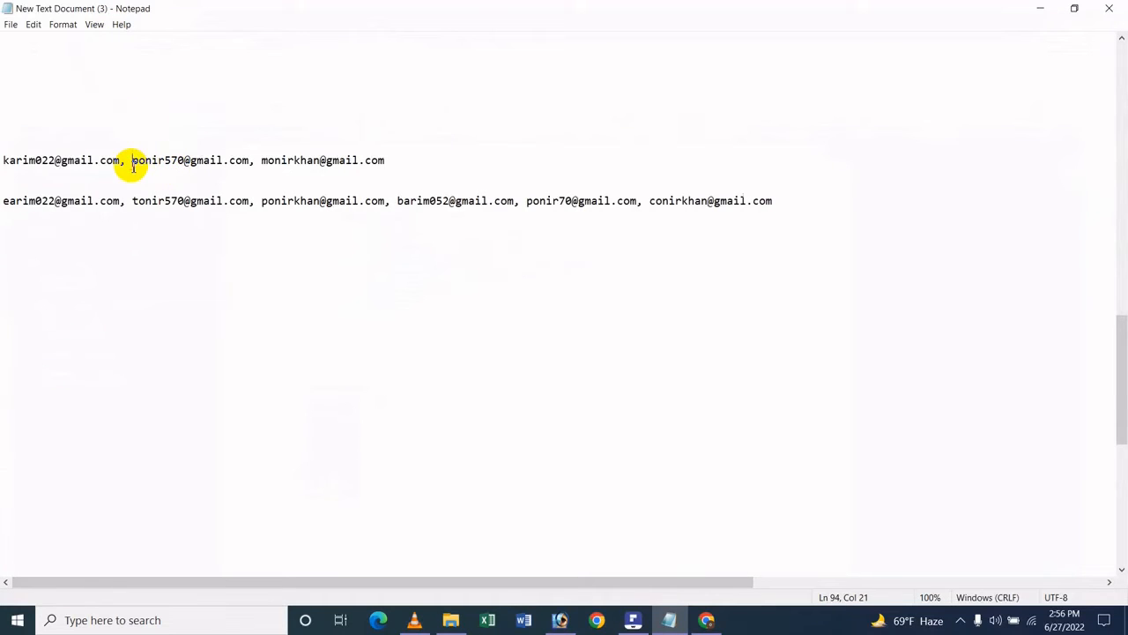
key("Home")
key("shift+End")
key("ctrl+c")
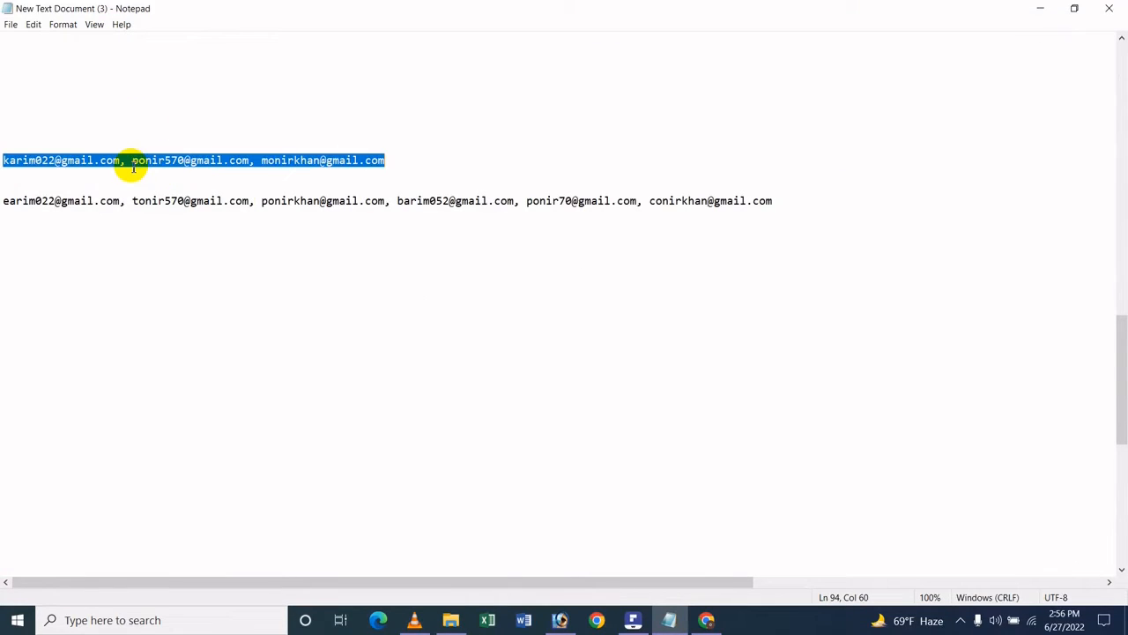
left_click(706, 620)
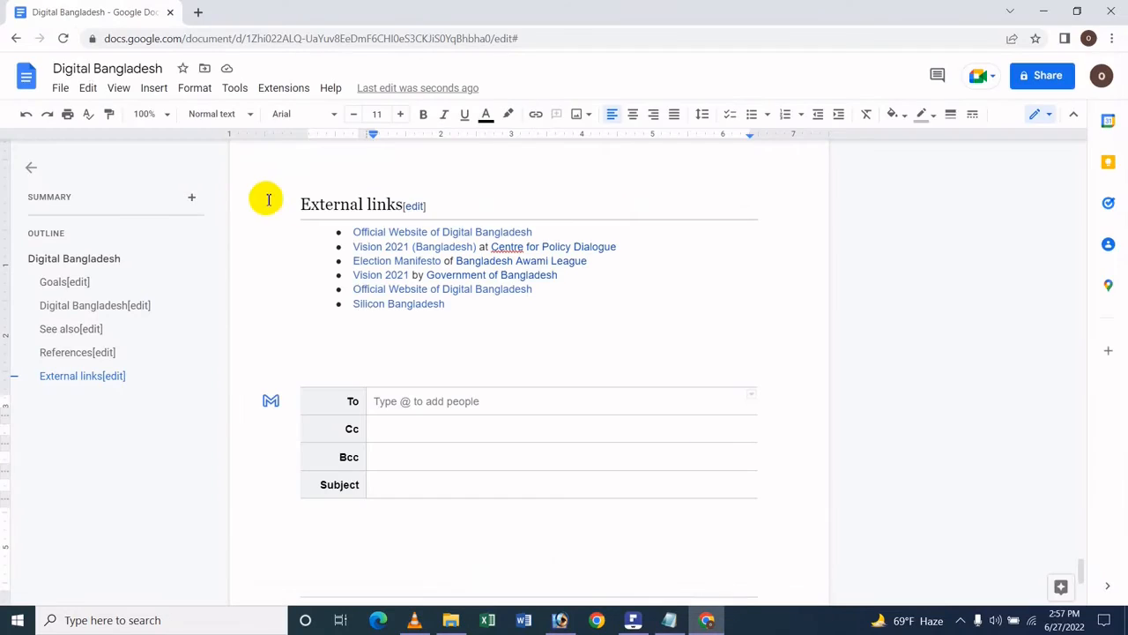
left_click(419, 407)
key("ctrl+v")
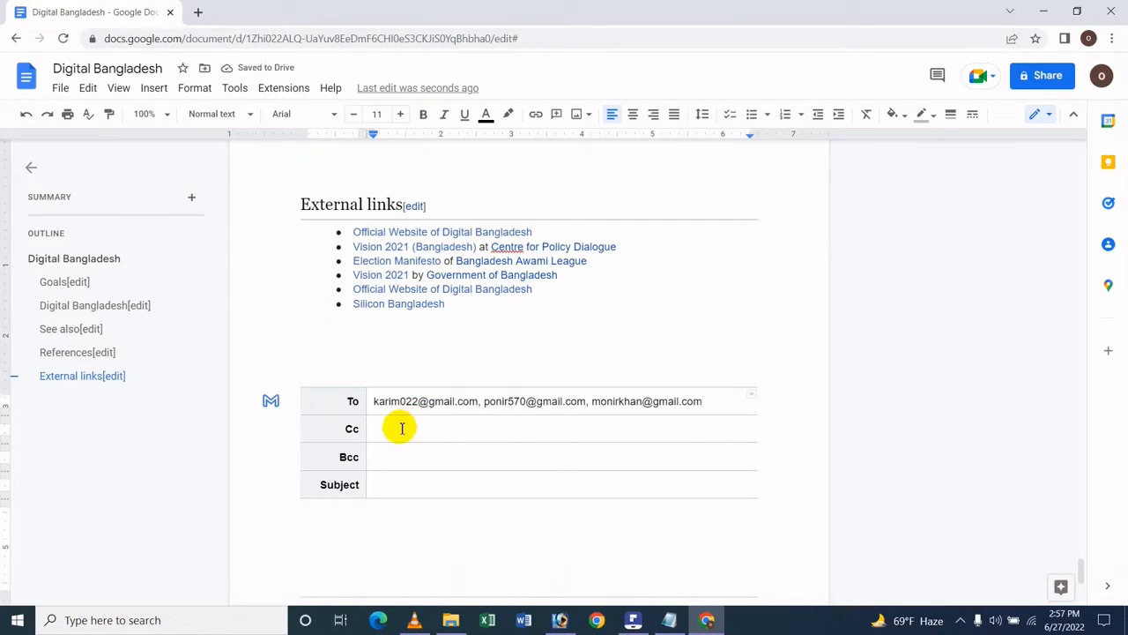
- Copy the lower line of email addresses from the open Notepad file and paste it into the email draft's Cc field
left_click(398, 428)
left_click(669, 619)
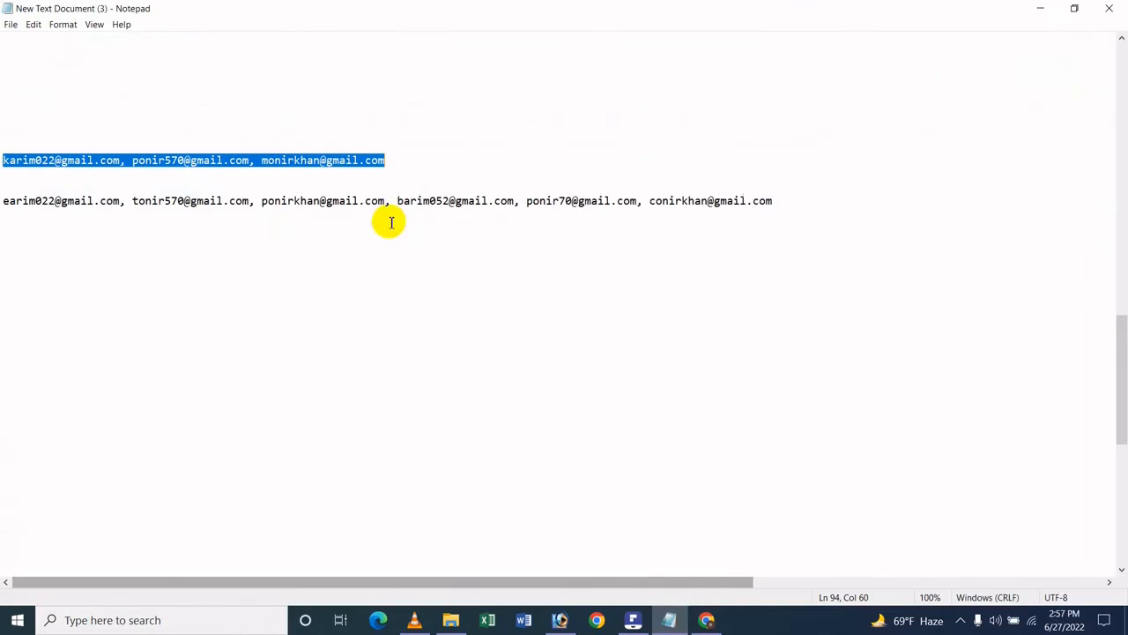
left_click(412, 188)
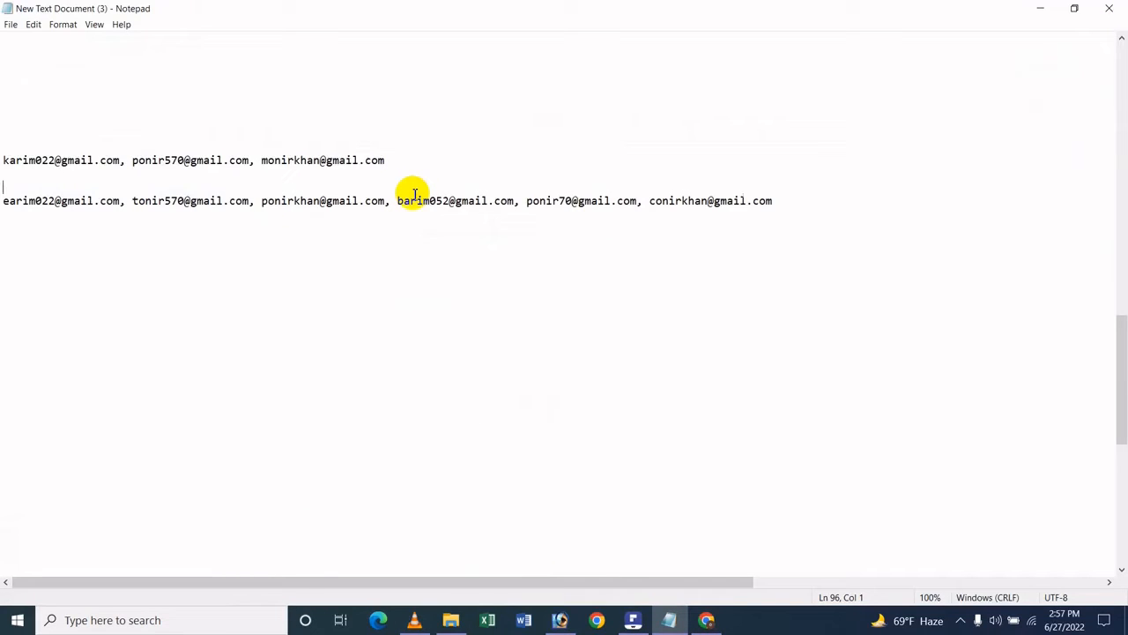
key("shift+End")
key("ctrl+c")
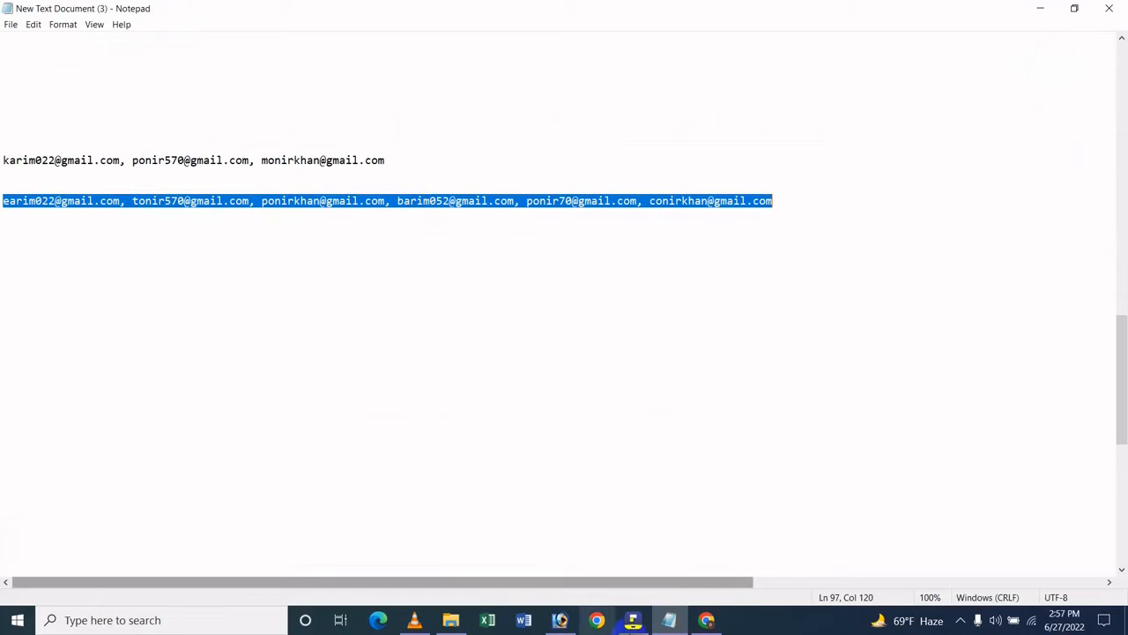
left_click(709, 620)
key("ctrl+v")
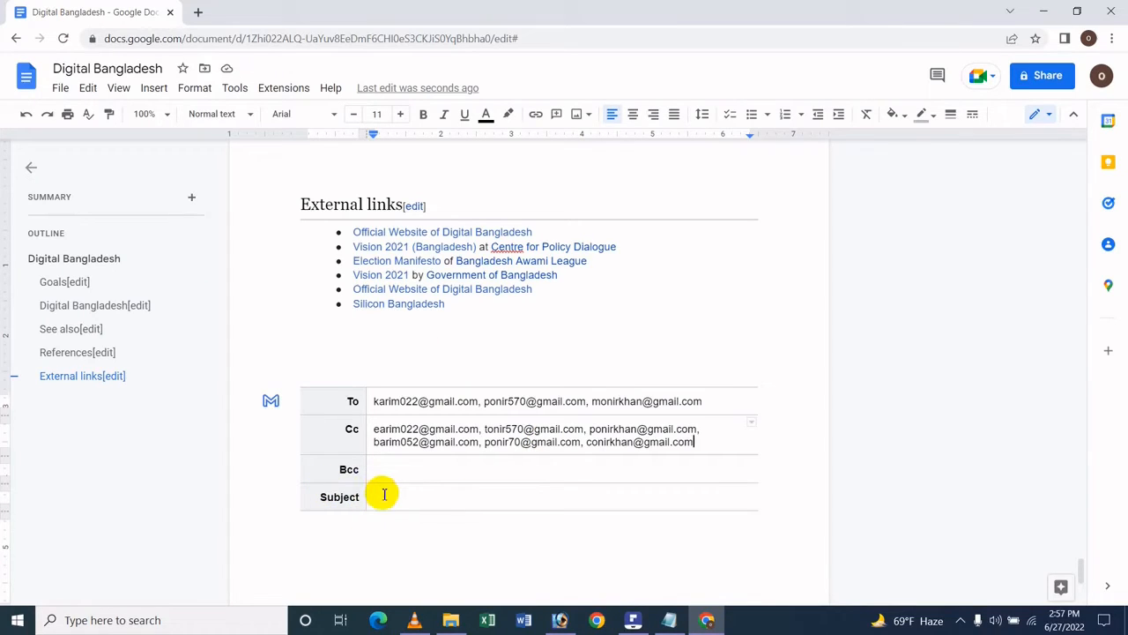
- Copy the document title "Digital Bangladesh" and paste it into the email draft's Subject field
double_click(384, 494)
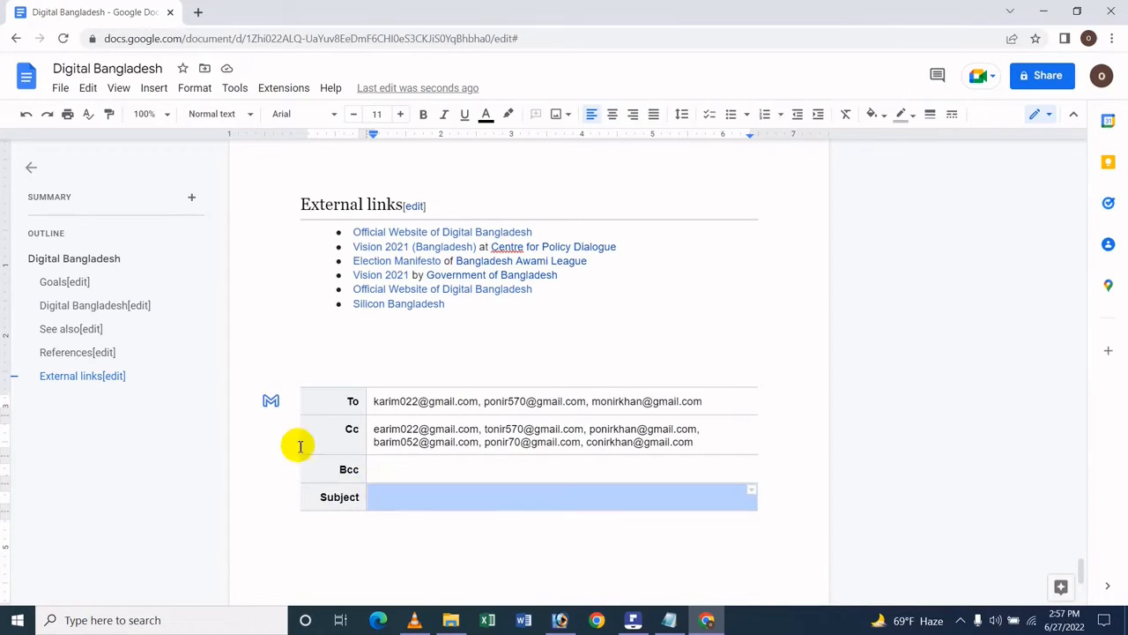
left_click(420, 496)
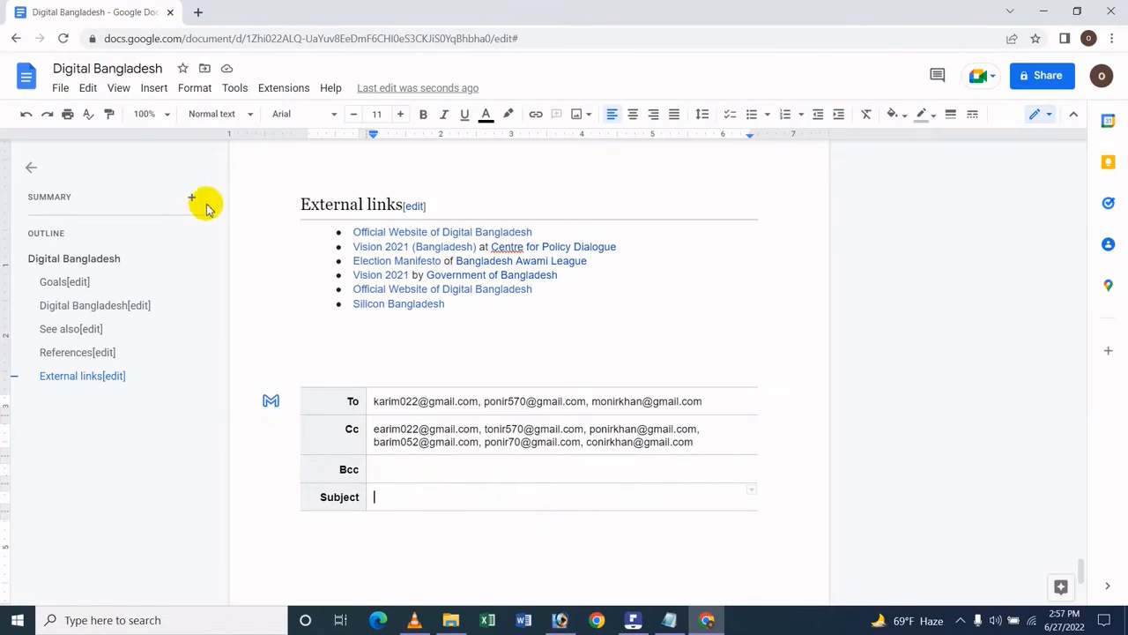
left_click(144, 70)
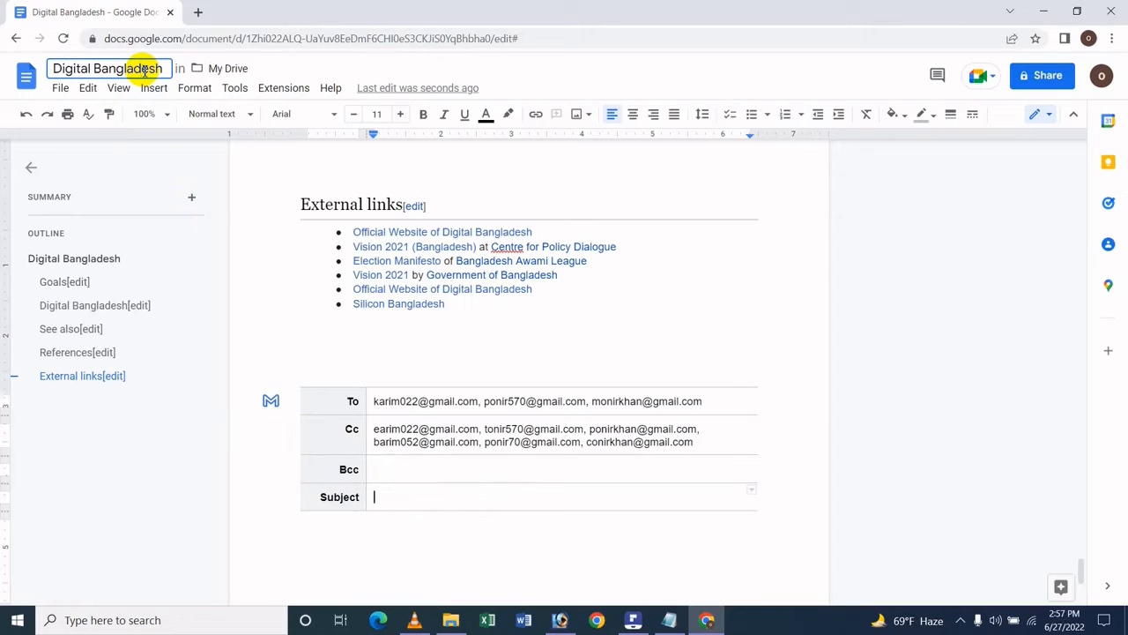
key("ctrl+a")
key("ctrl+c")
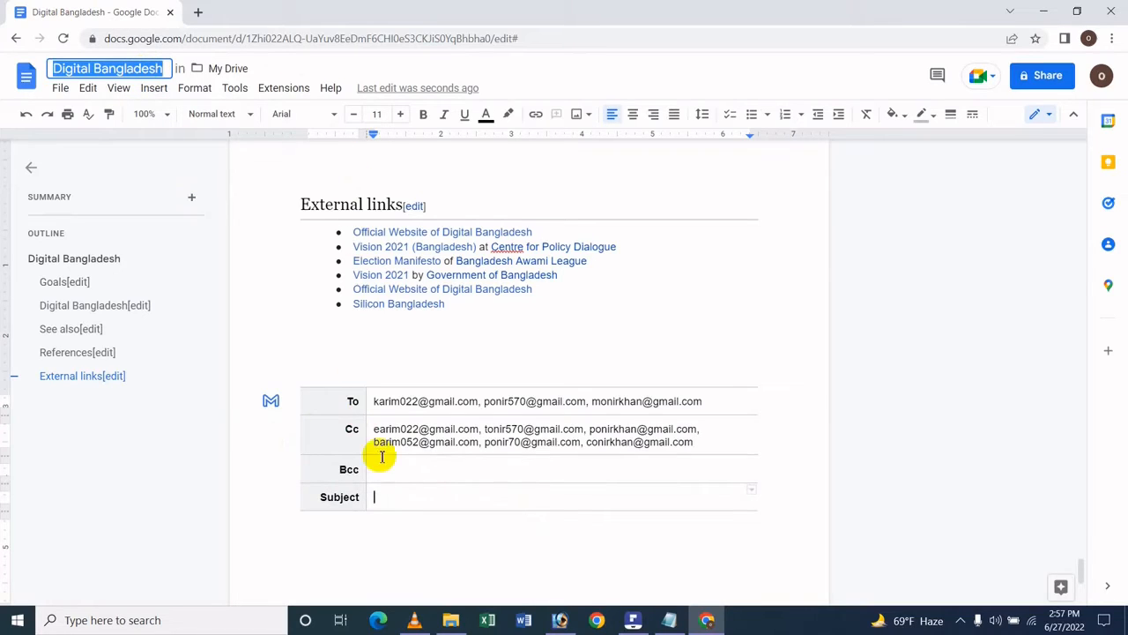
left_click(394, 493)
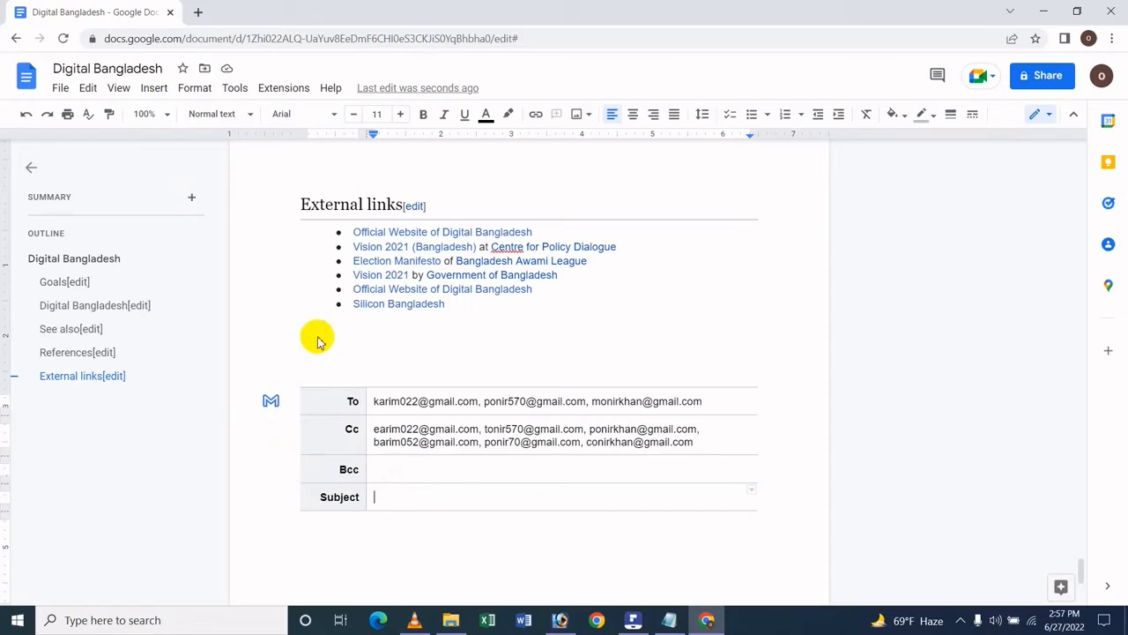
key("ctrl+v")
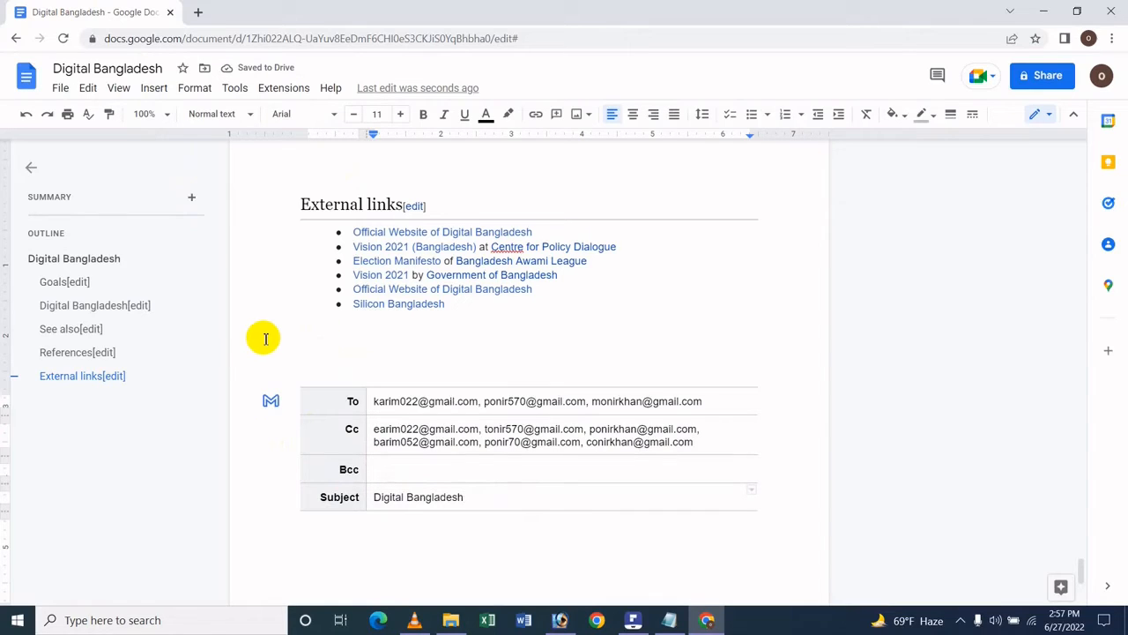
- Place the insertion point in the email draft's message area below the Subject row
scroll(318, 480, "down", 3)
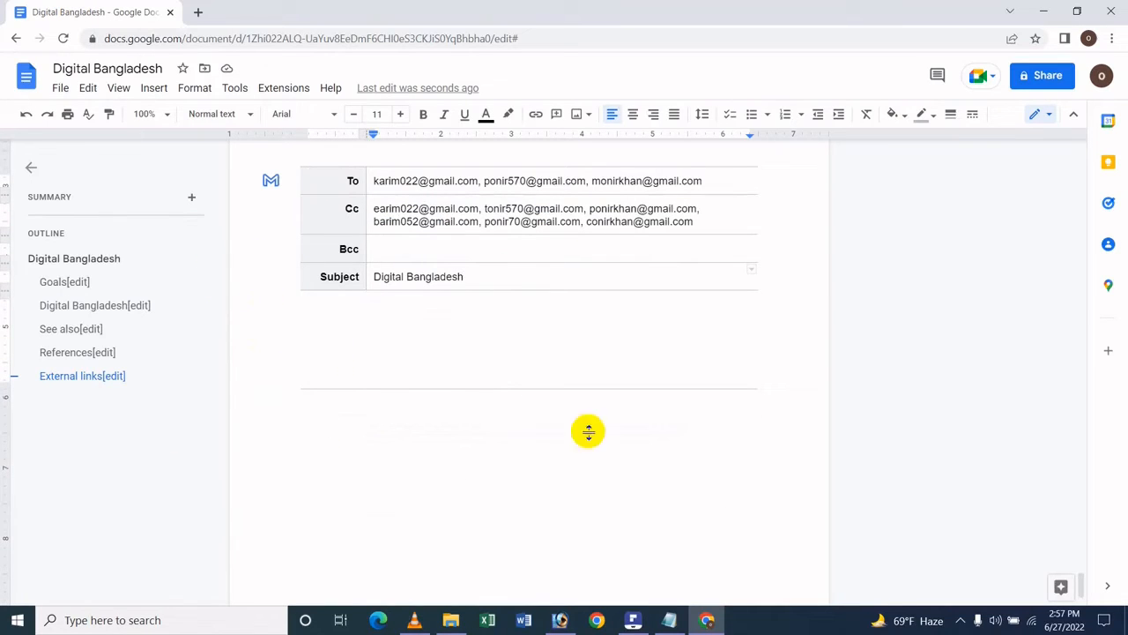
left_click(314, 330)
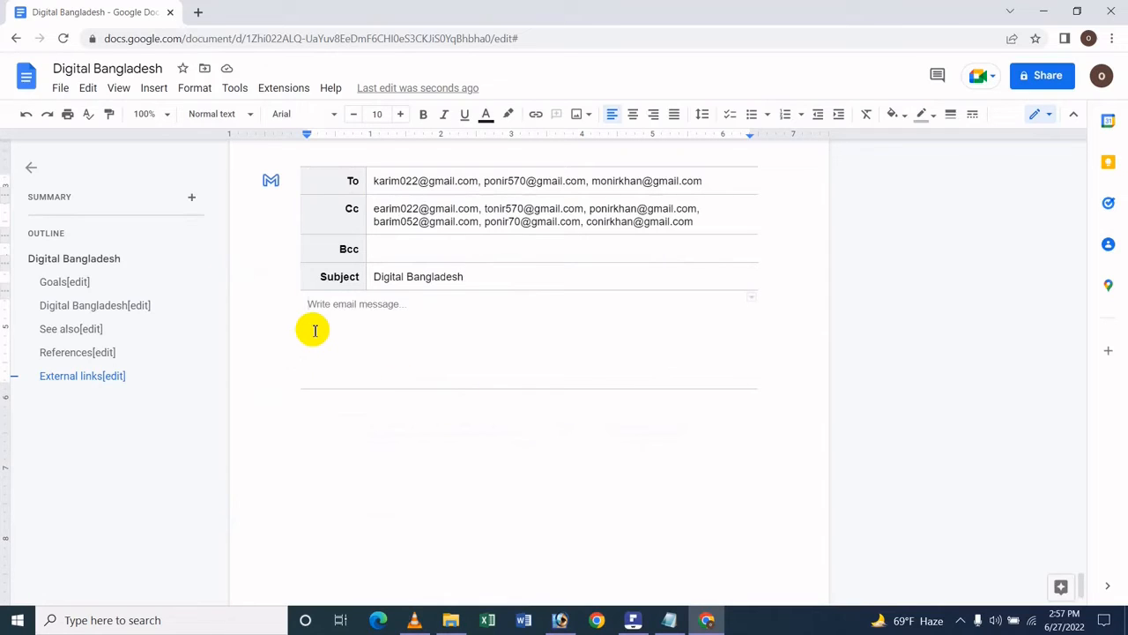
type("hfghfg")
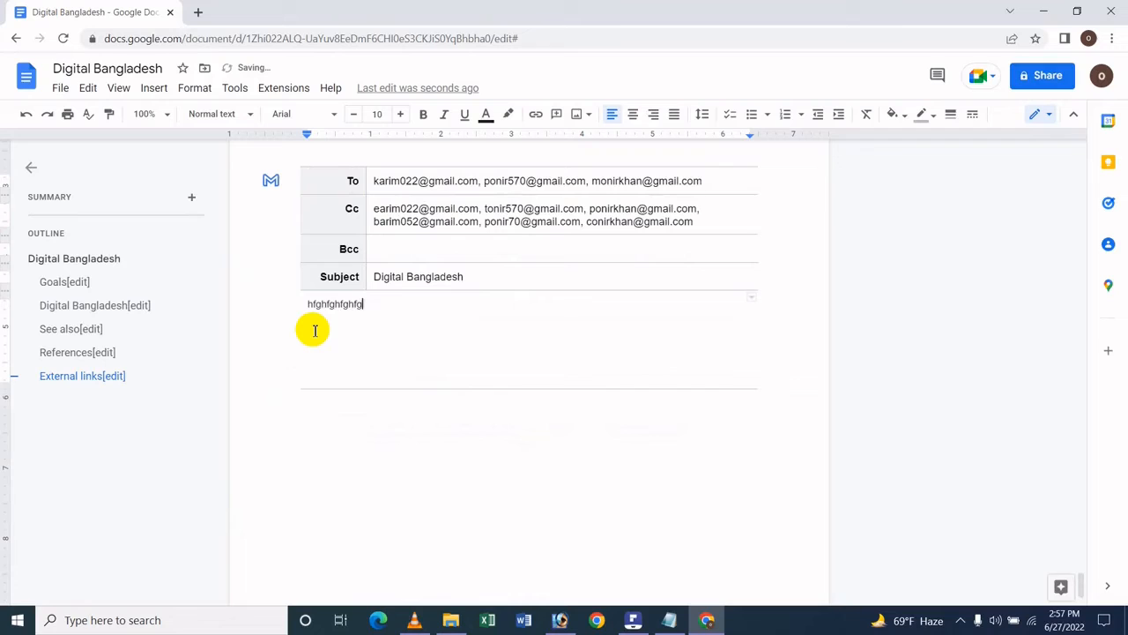
type("hfghfgh")
key("ctrl+a")
key("BackSpace")
- Write the email message on four lines: "Hi", "Fghfghfg", "Hfghfh" and "fghfgh"
type("Hi")
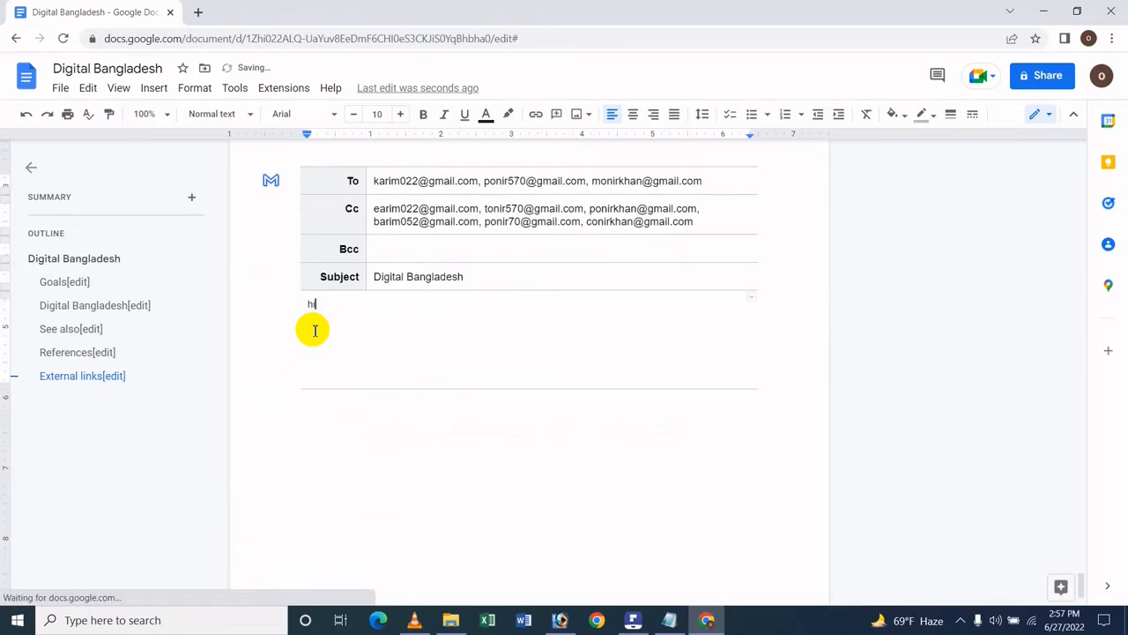
key("Return")
type("fghfghfg")
key("Return")
type("hghfh")
key("Return")
type("fghfgh")
- Add four lines of text below the email draft block: "Hi", "Hfghf", "Hfghfg" and "fhfghfgh"
left_click(361, 451)
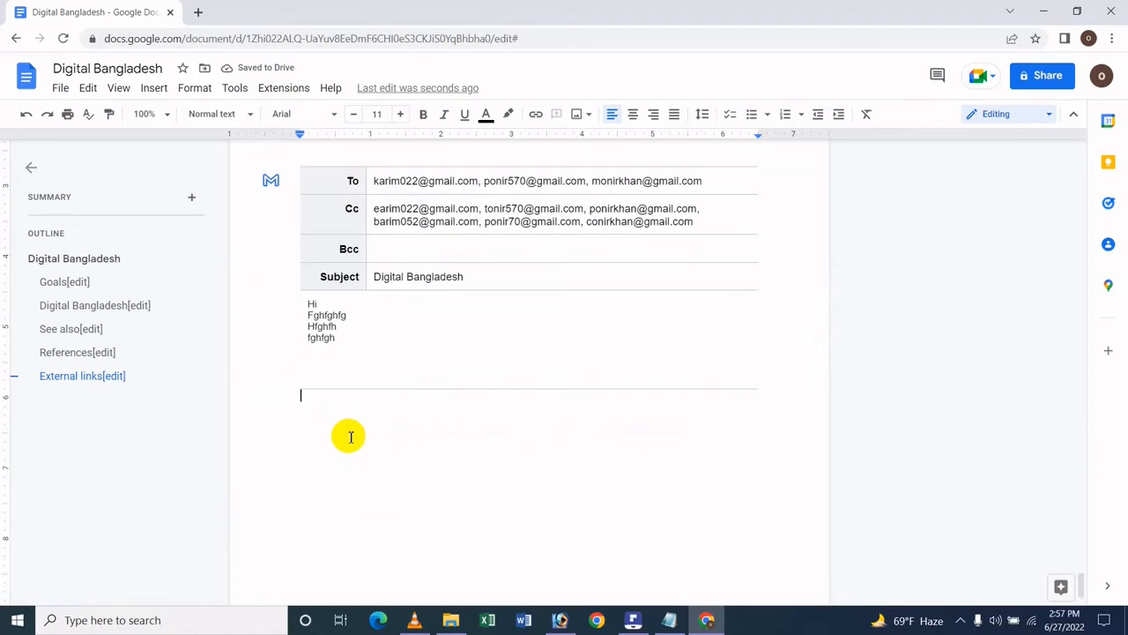
type("hi")
key("Return")
type("h")
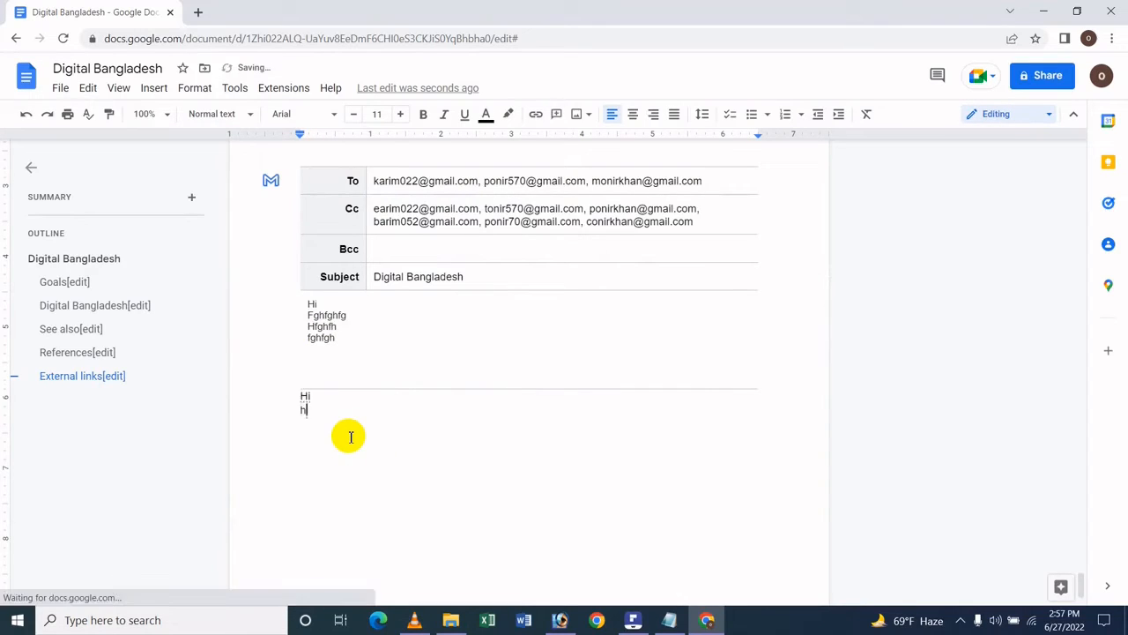
type("fghf")
key("Return")
type("hfghfg")
key("Return")
type("fhfghfgh")
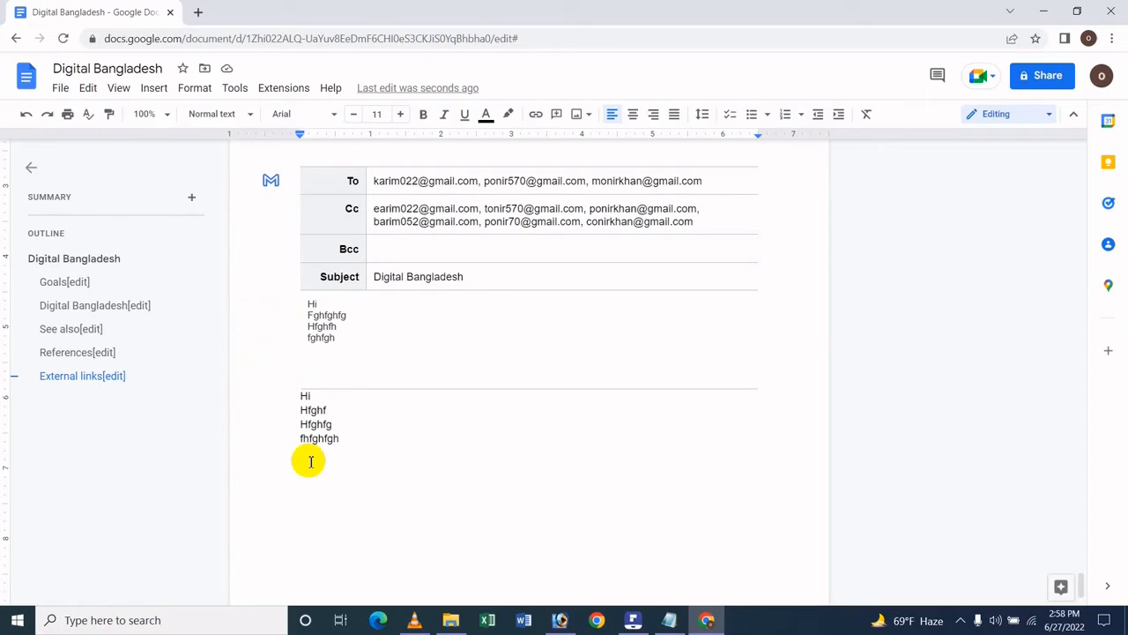
- Preview the email draft in Gmail and expand the recipient line to show all To and Cc addresses
scroll(312, 455, "up", 2)
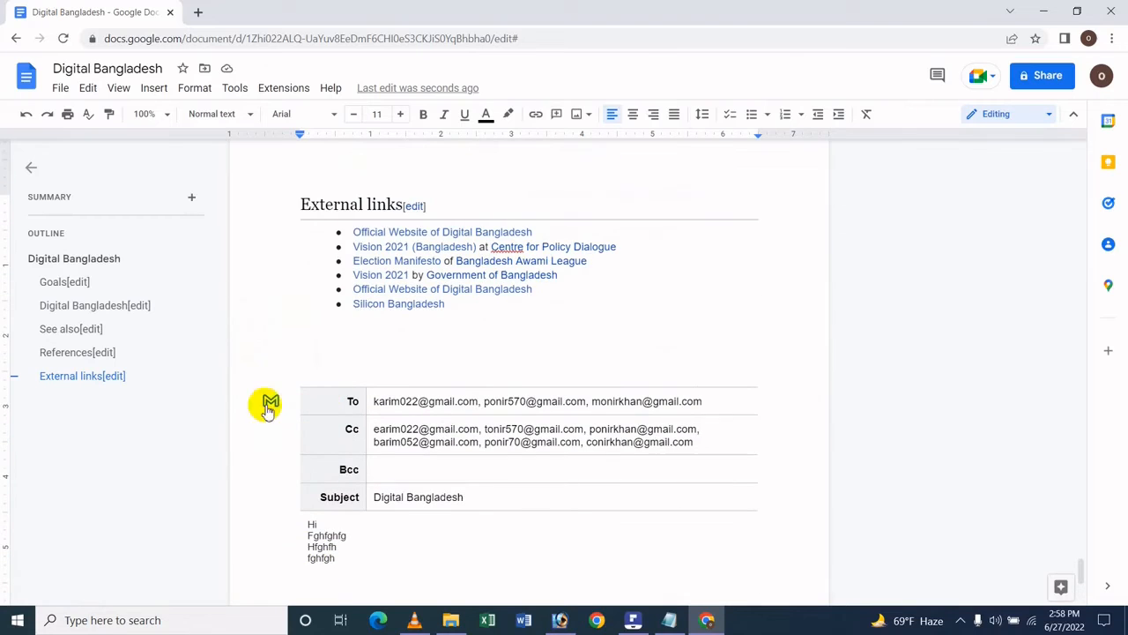
scroll(283, 353, "down", 1)
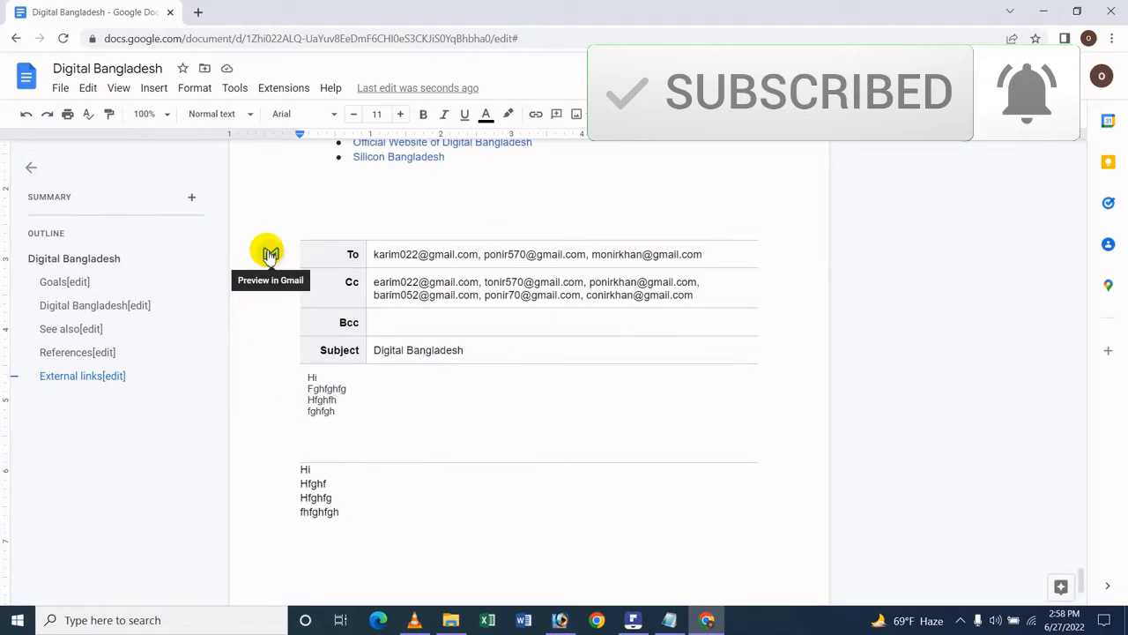
left_click(271, 255)
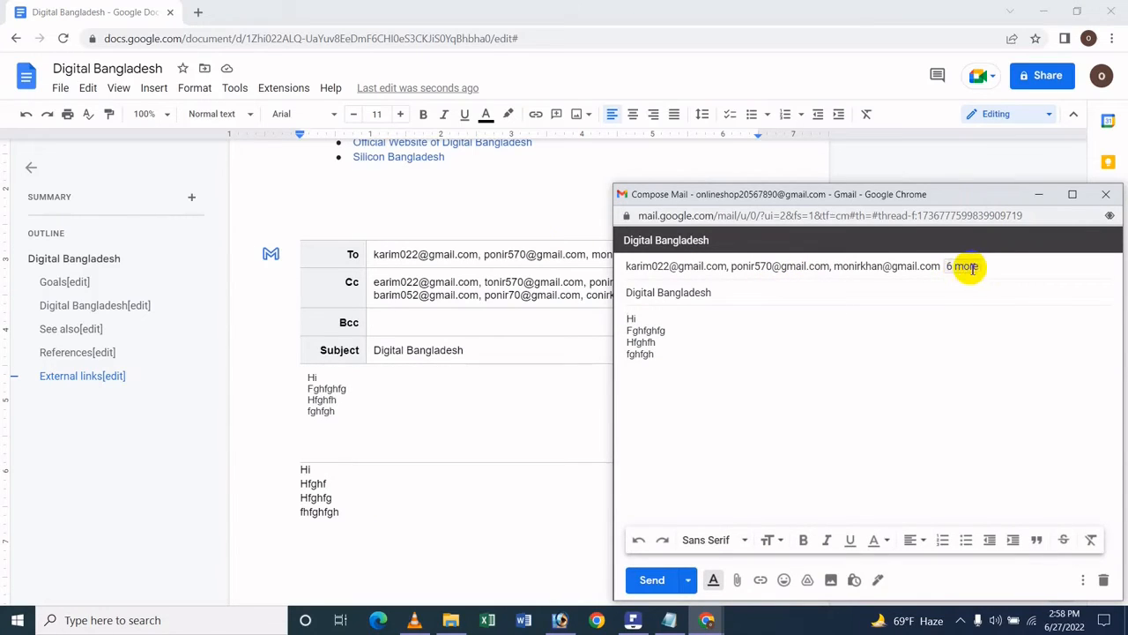
left_click(926, 265)
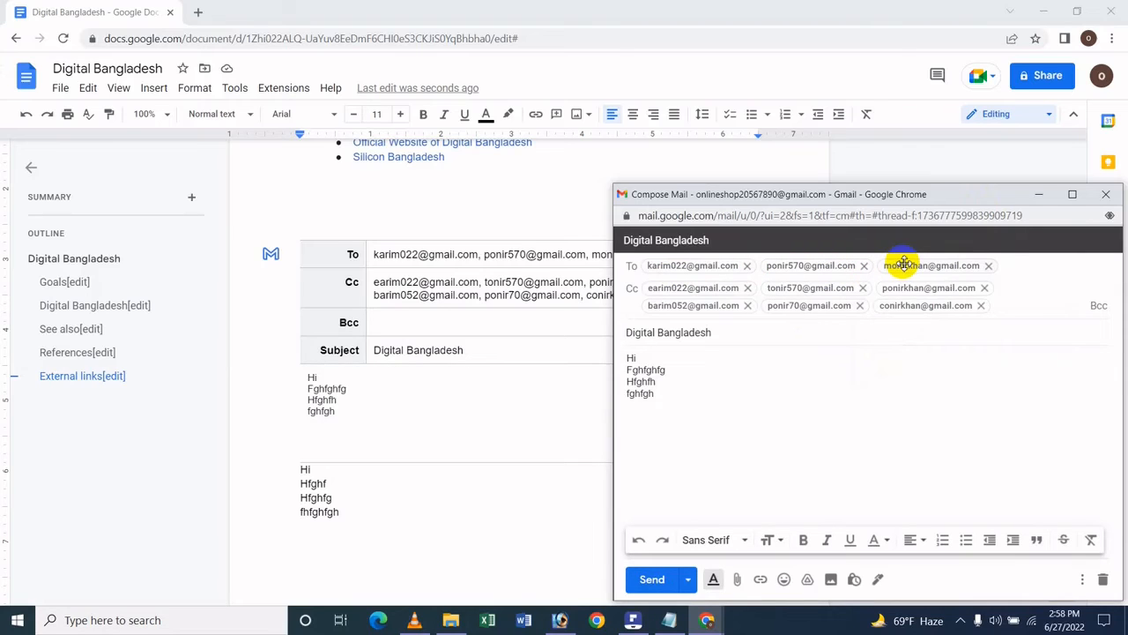
mouse_move(976, 266)
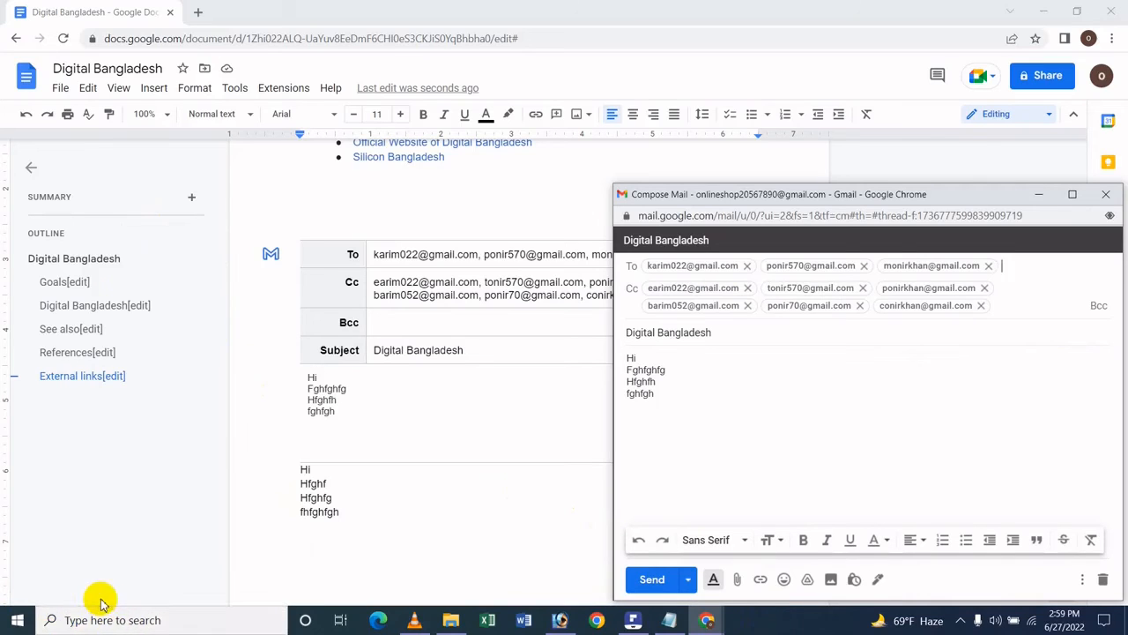
- Start scheduling the email with a custom date and time, and choose July 1, 2022 as the send date
left_click(686, 579)
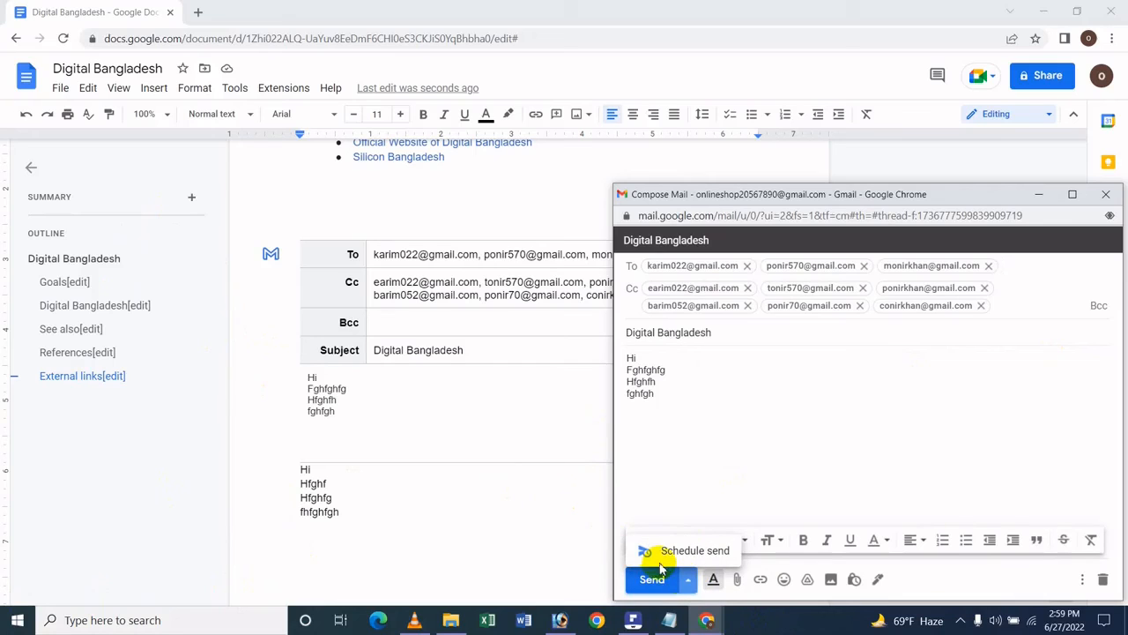
left_click(672, 555)
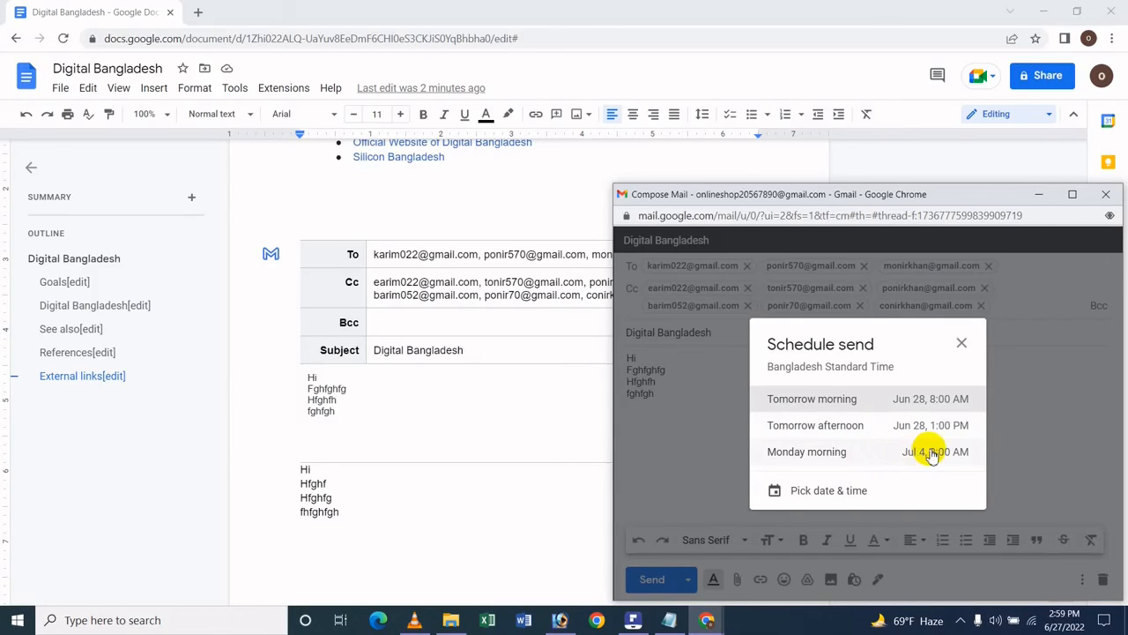
left_click(787, 492)
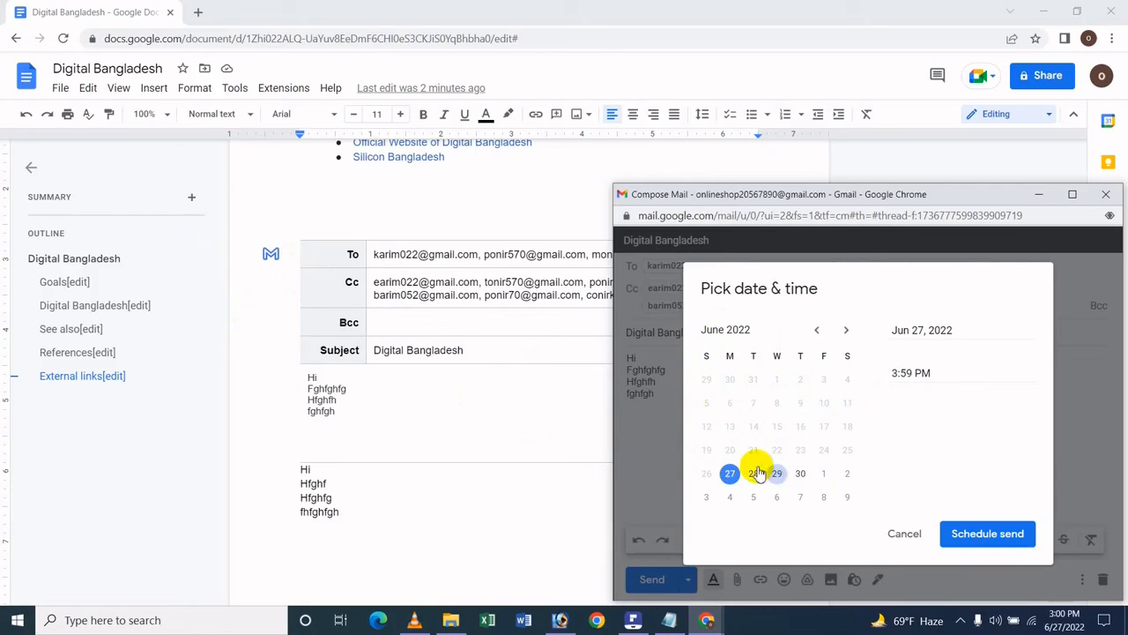
left_click(823, 479)
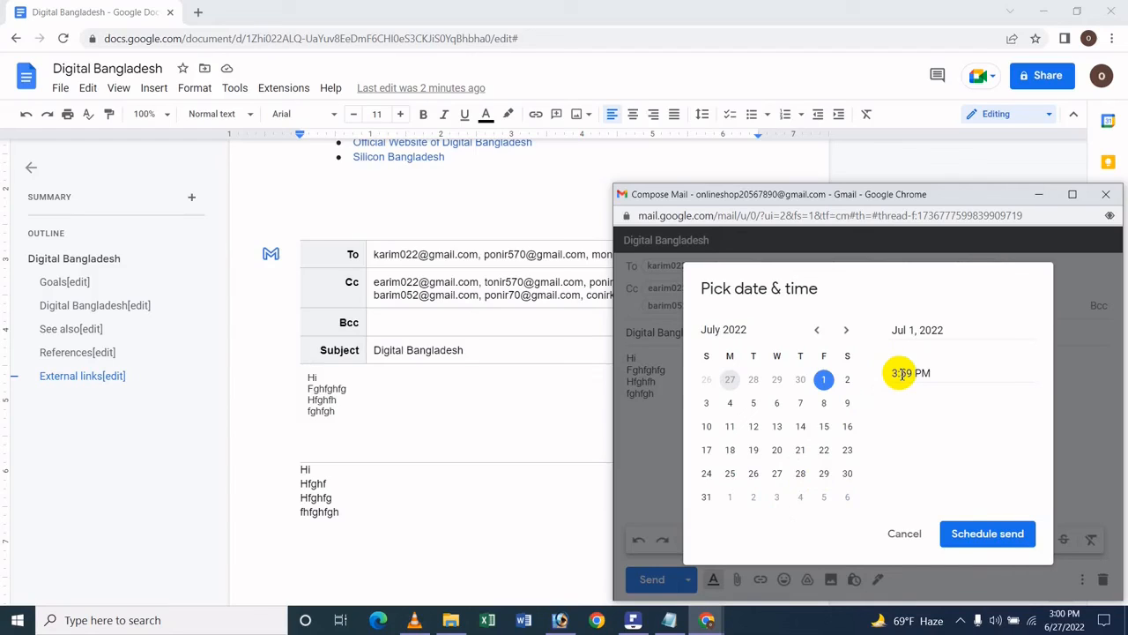
- Set the send time to 10:00 PM and schedule the email, closing the compose window
key("BackSpace")
type("10")
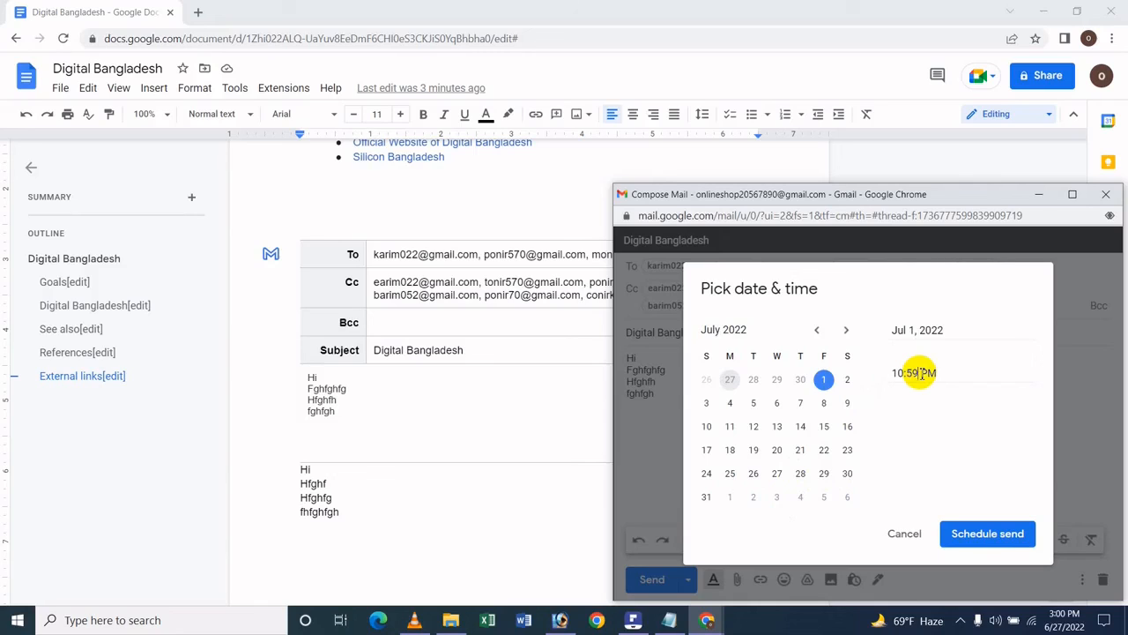
left_click(921, 373)
key("BackSpace")
key("BackSpace")
type("00")
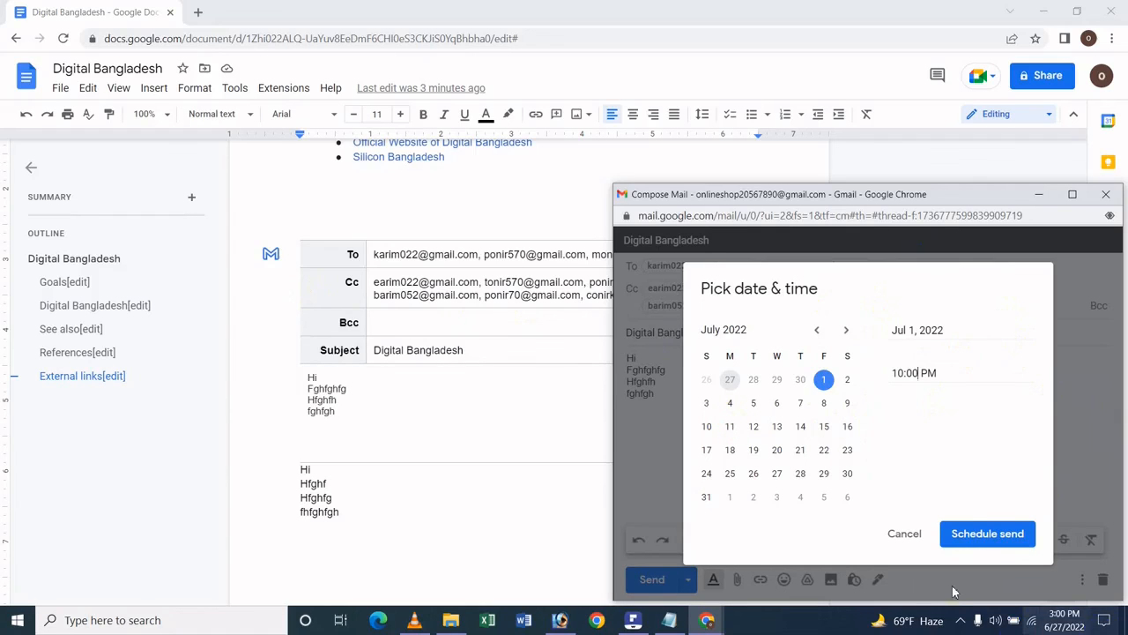
left_click(1015, 535)
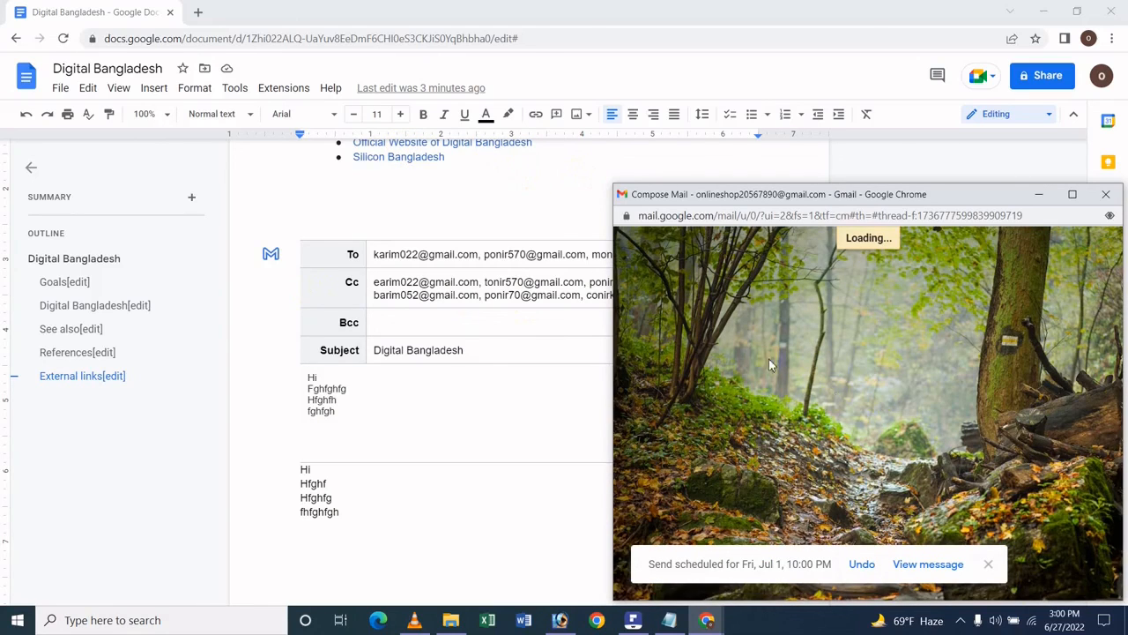
left_click(1100, 194)
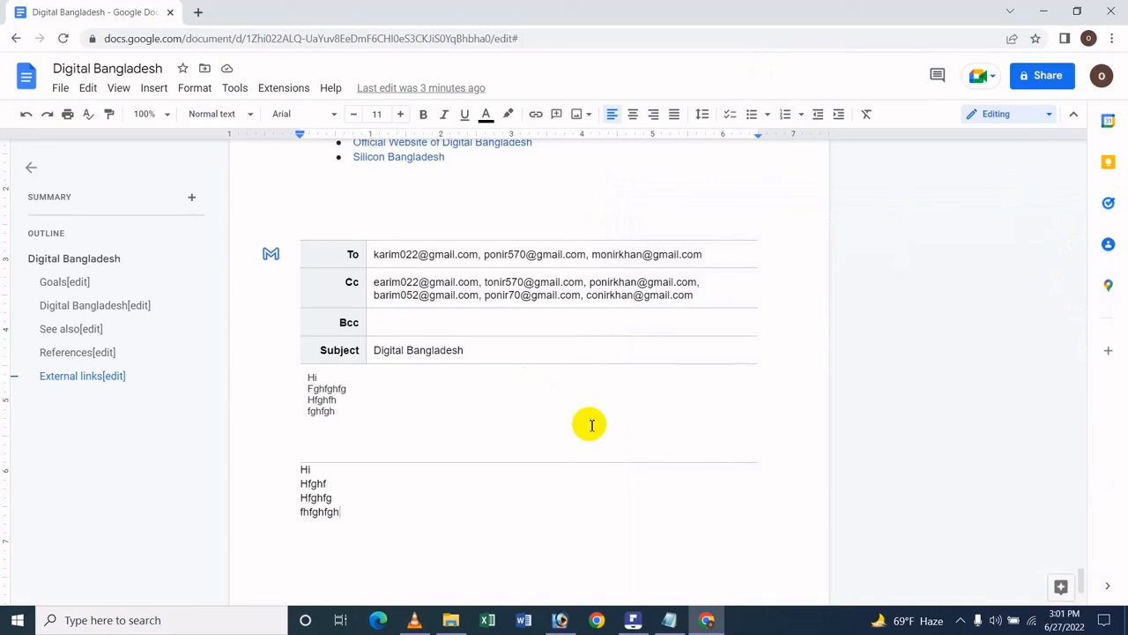
- Switch to the PDF "How To Use Email (Email This File & Email Draft) On Google Docs In Bangla" in PDFelement
left_click(644, 613)
left_click(648, 624)
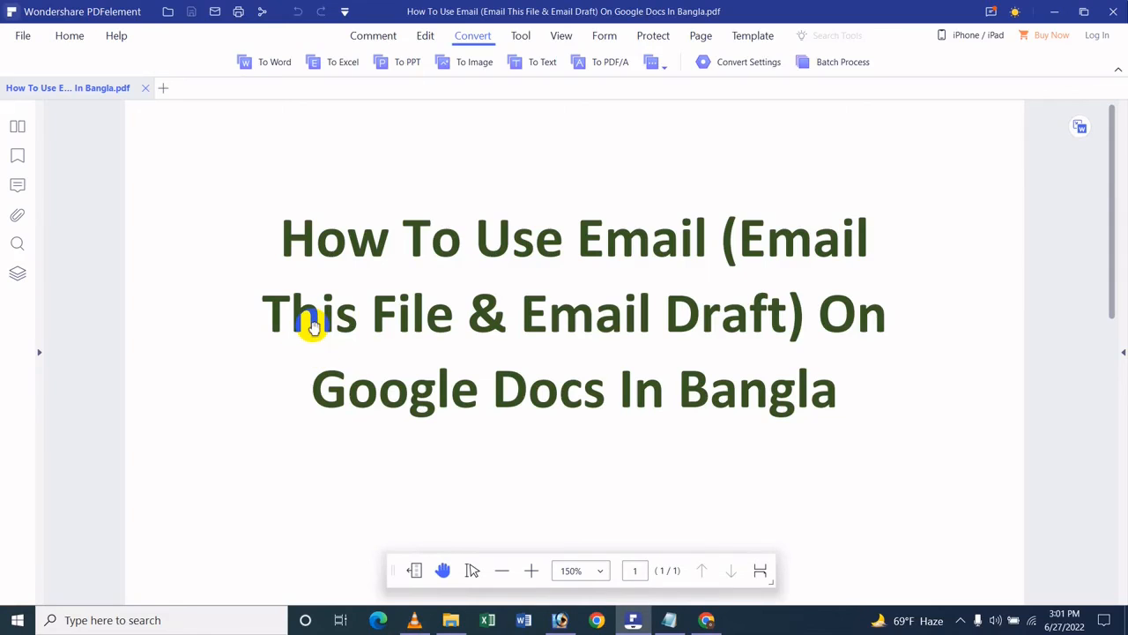